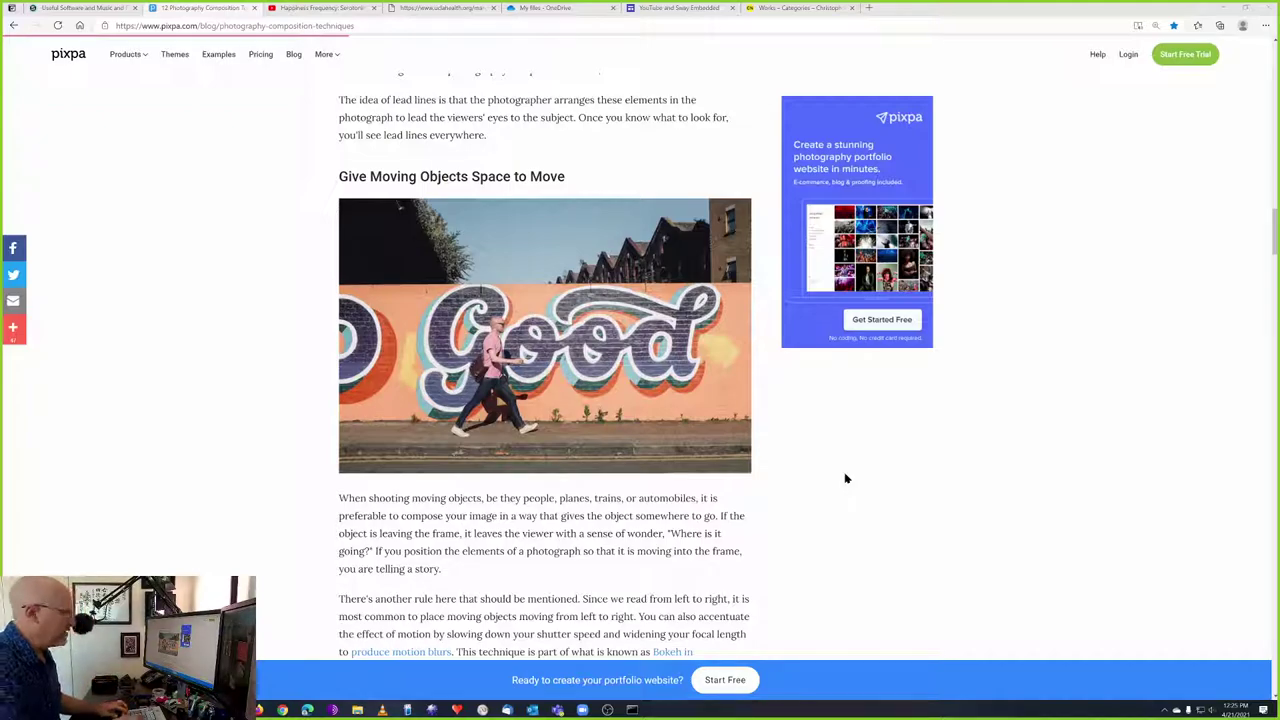
# Open the lausd OneDrive in a new tab and launch PowerPoint for the web from the app launcher.
pyautogui.hotkey('ctrl', 't')
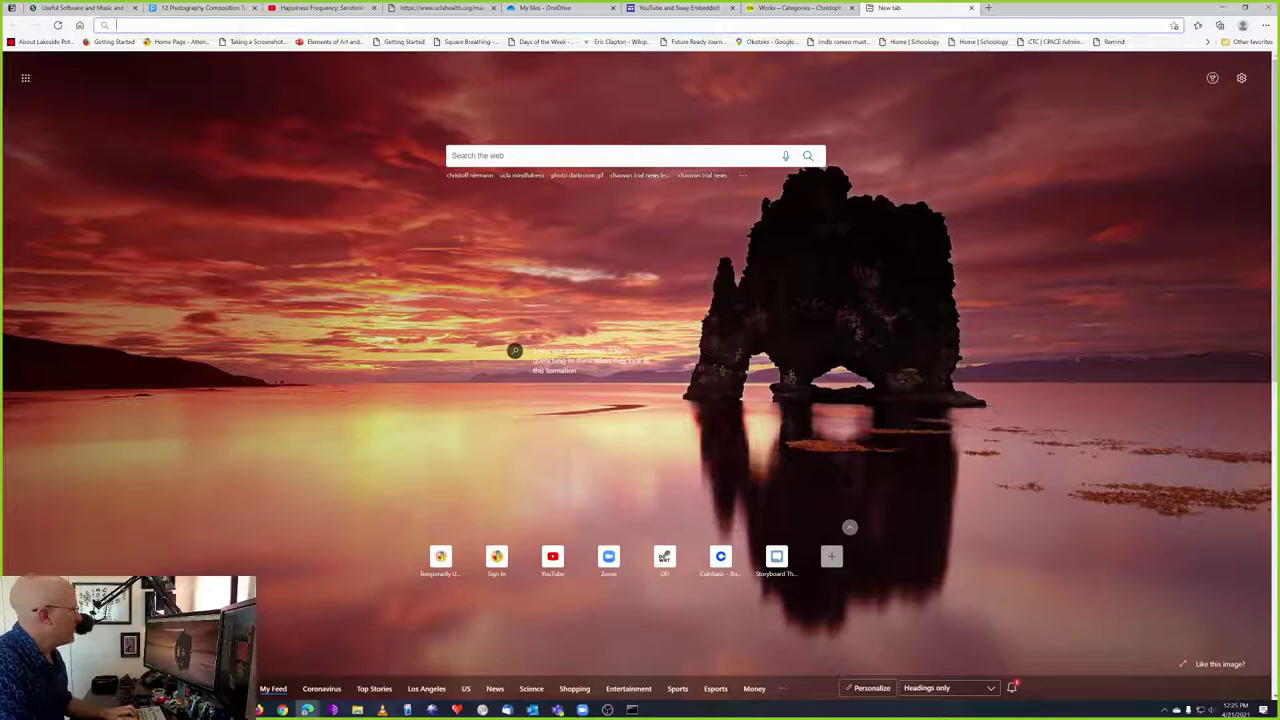
pyautogui.write('lausd-my.sharepoint.com/personal/ddb0973_lausd_net/_layouts/15/onedrive.aspx')
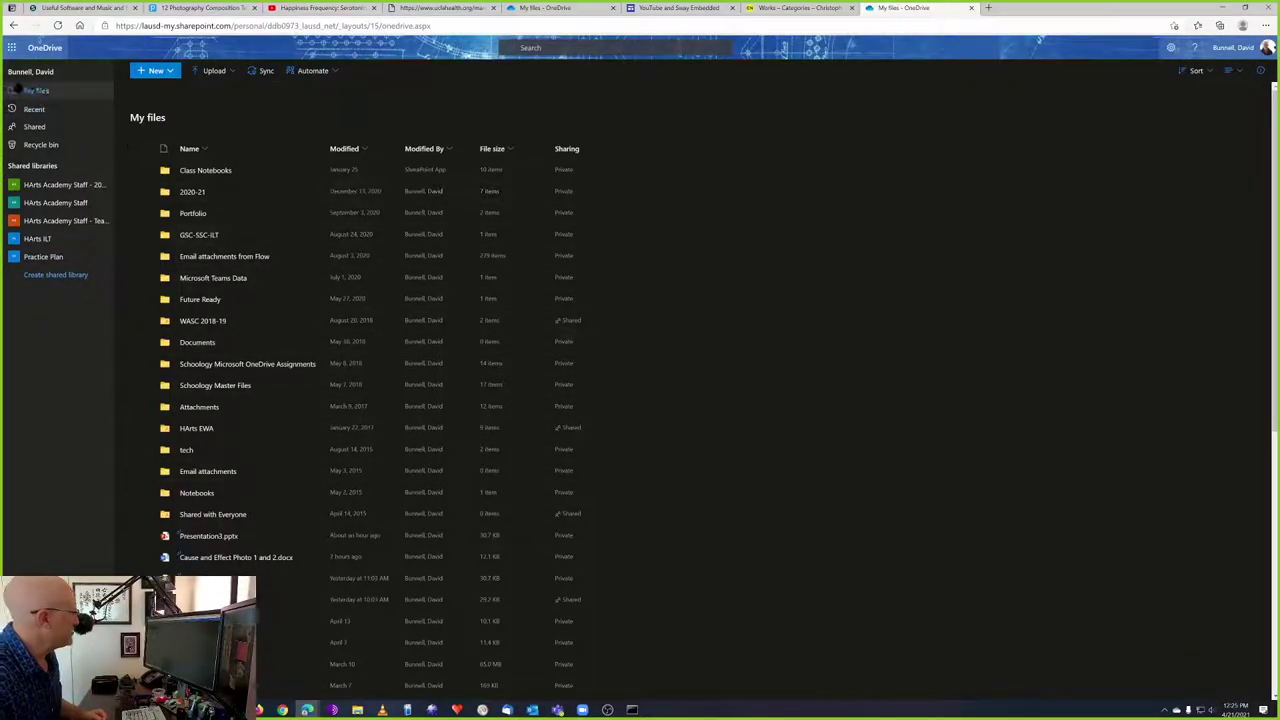
pyautogui.click(12, 48)
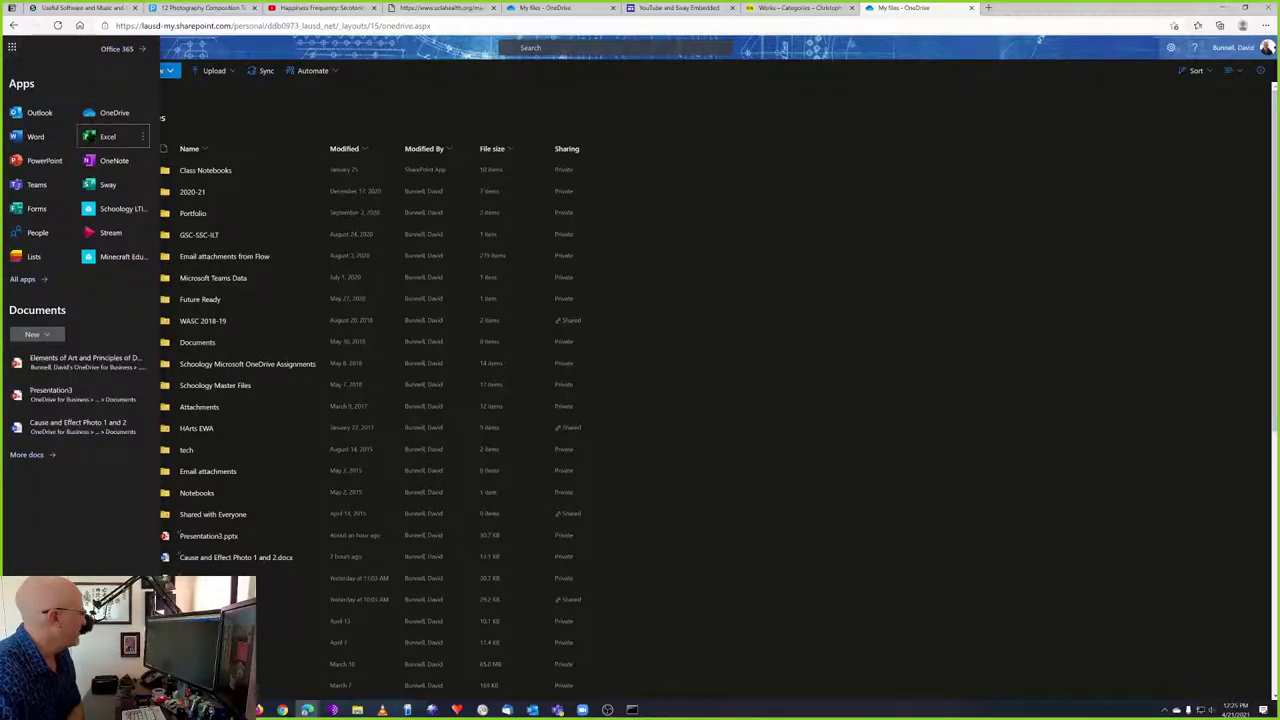
pyautogui.click(44, 160)
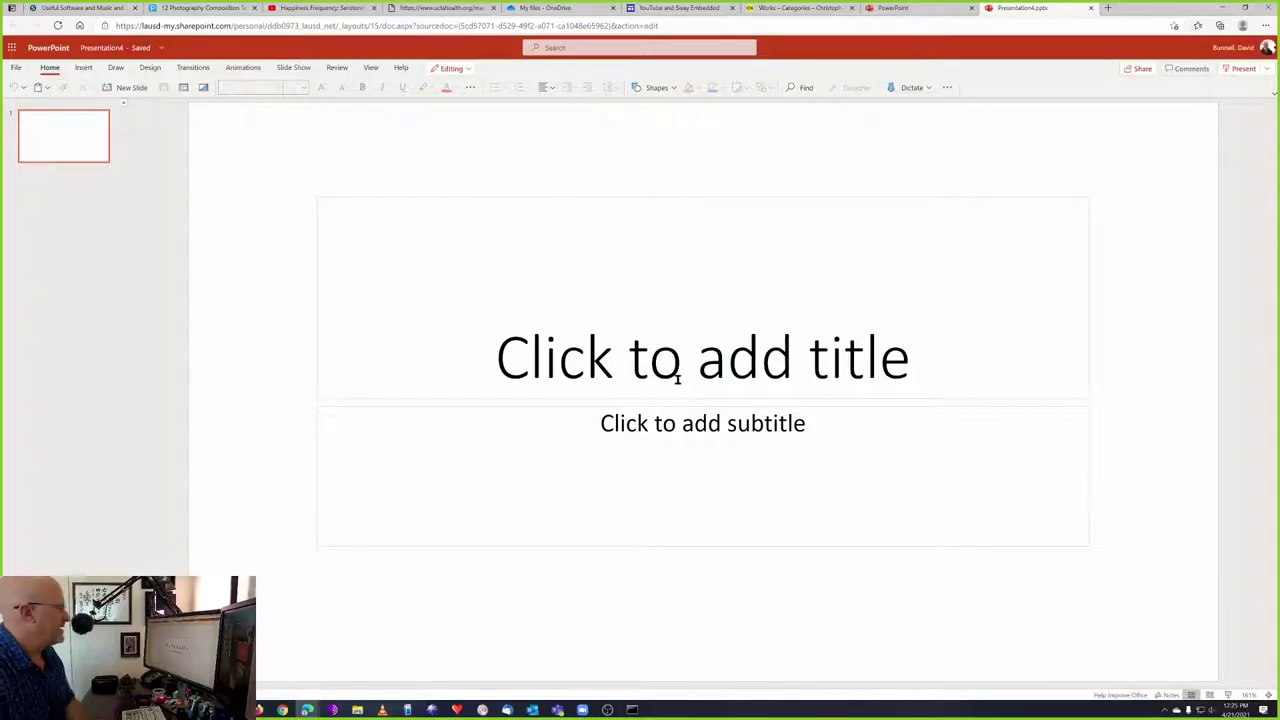
# Delete both the title and subtitle placeholders from the new presentation's first slide.
pyautogui.moveTo(271, 169); pyautogui.dragTo(1126, 614)
pyautogui.press('Delete')
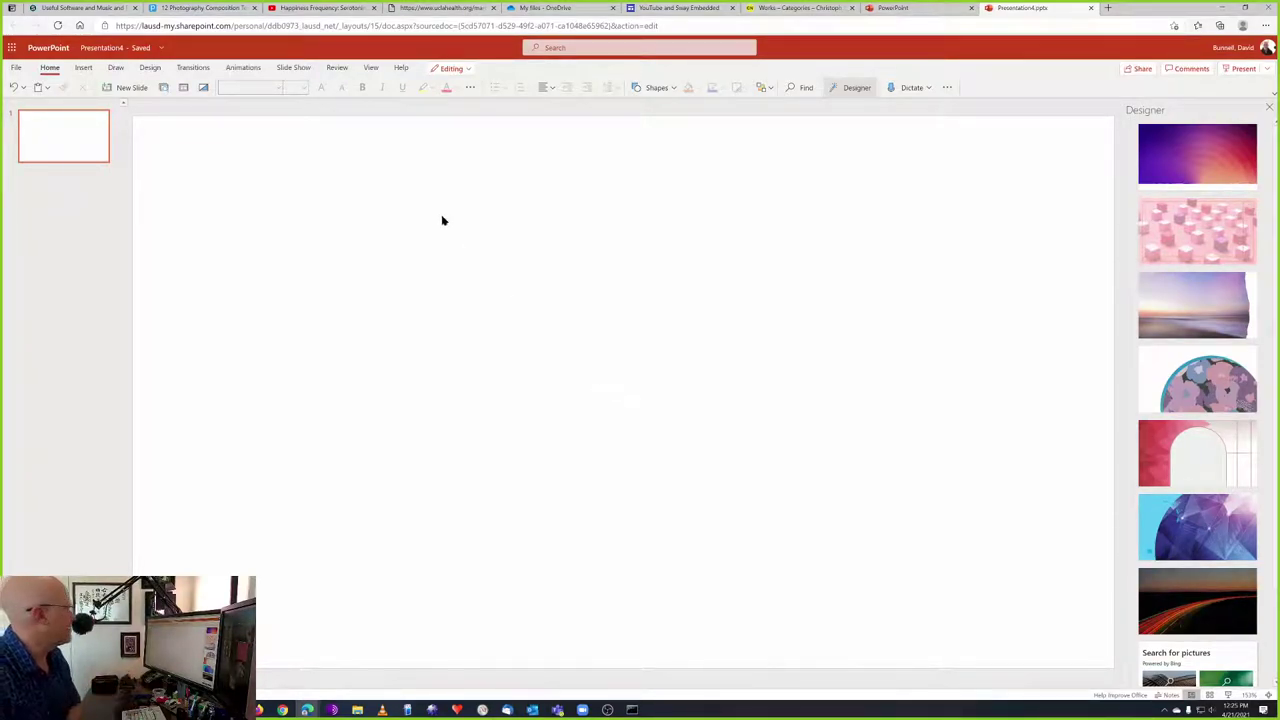
# Give the slide a solid black background fill.
pyautogui.click(150, 68)
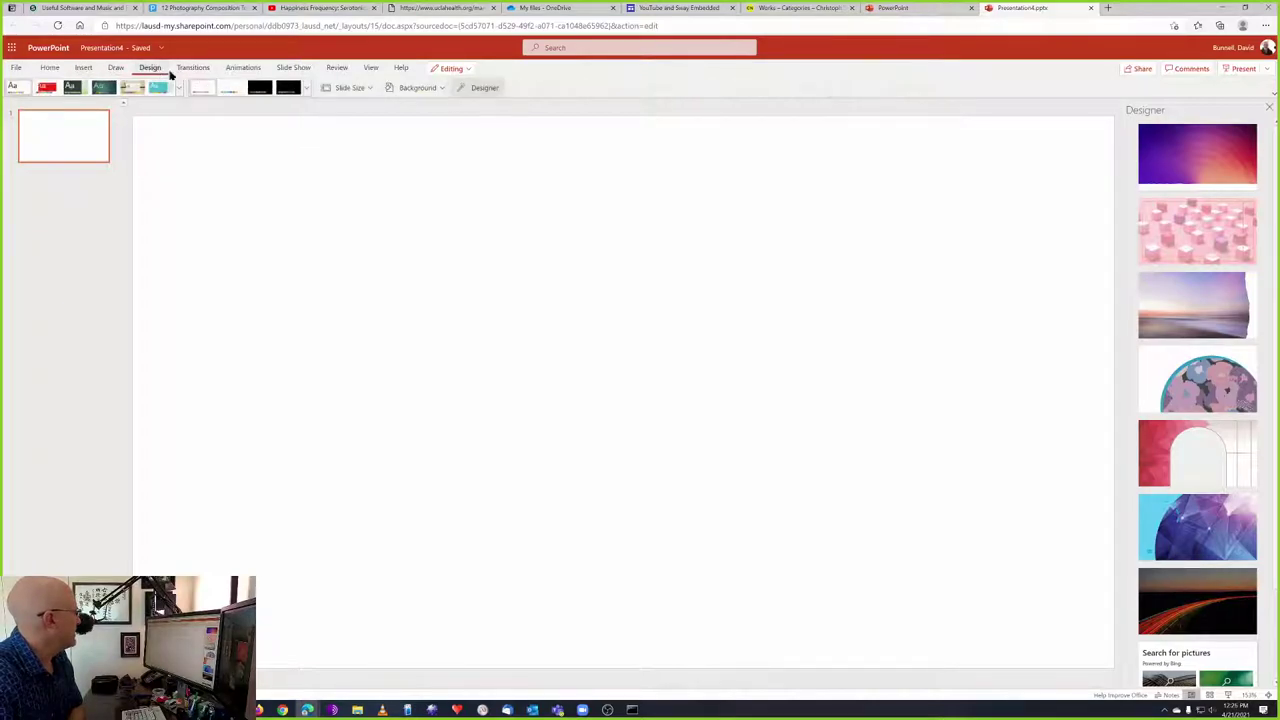
pyautogui.click(441, 88)
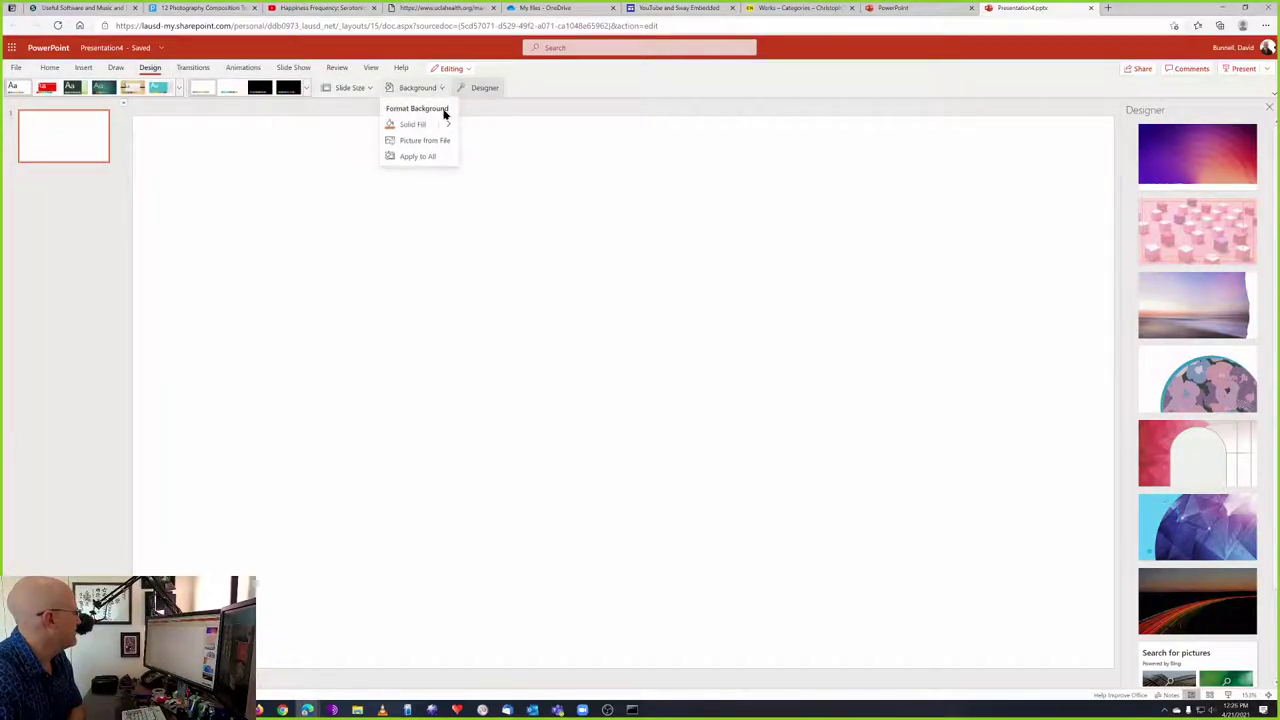
pyautogui.click(448, 126)
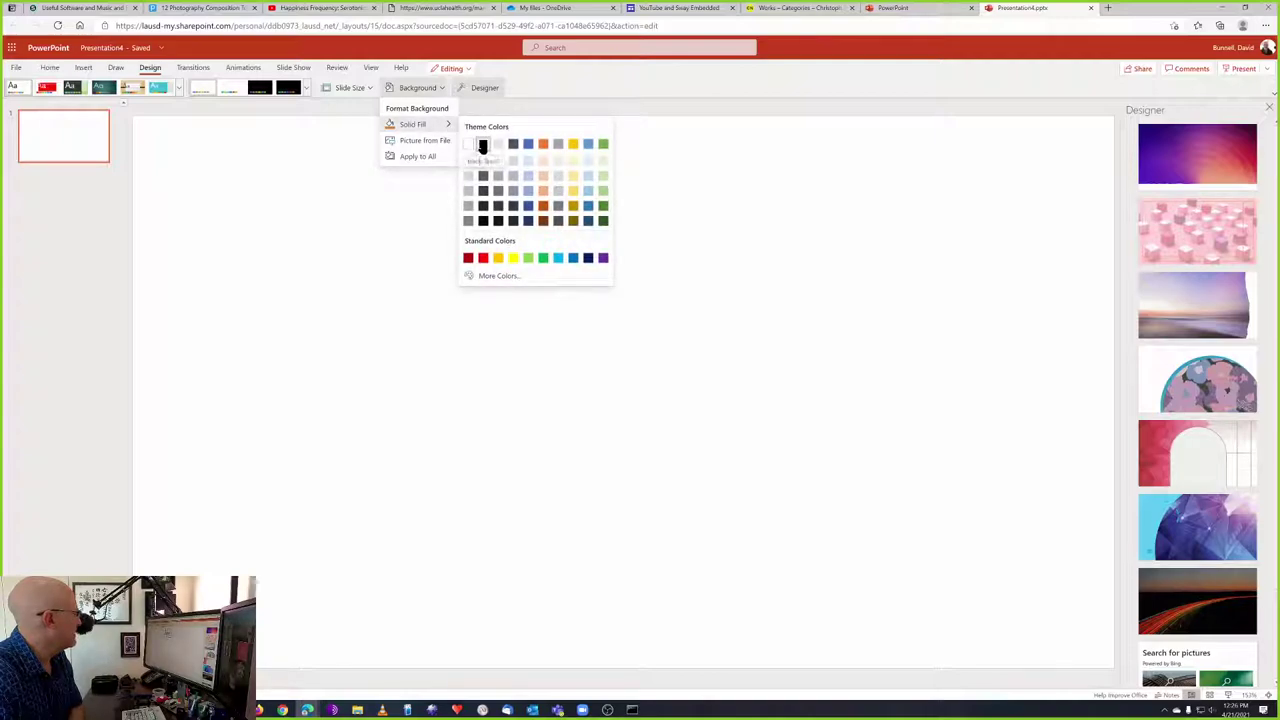
pyautogui.click(483, 146)
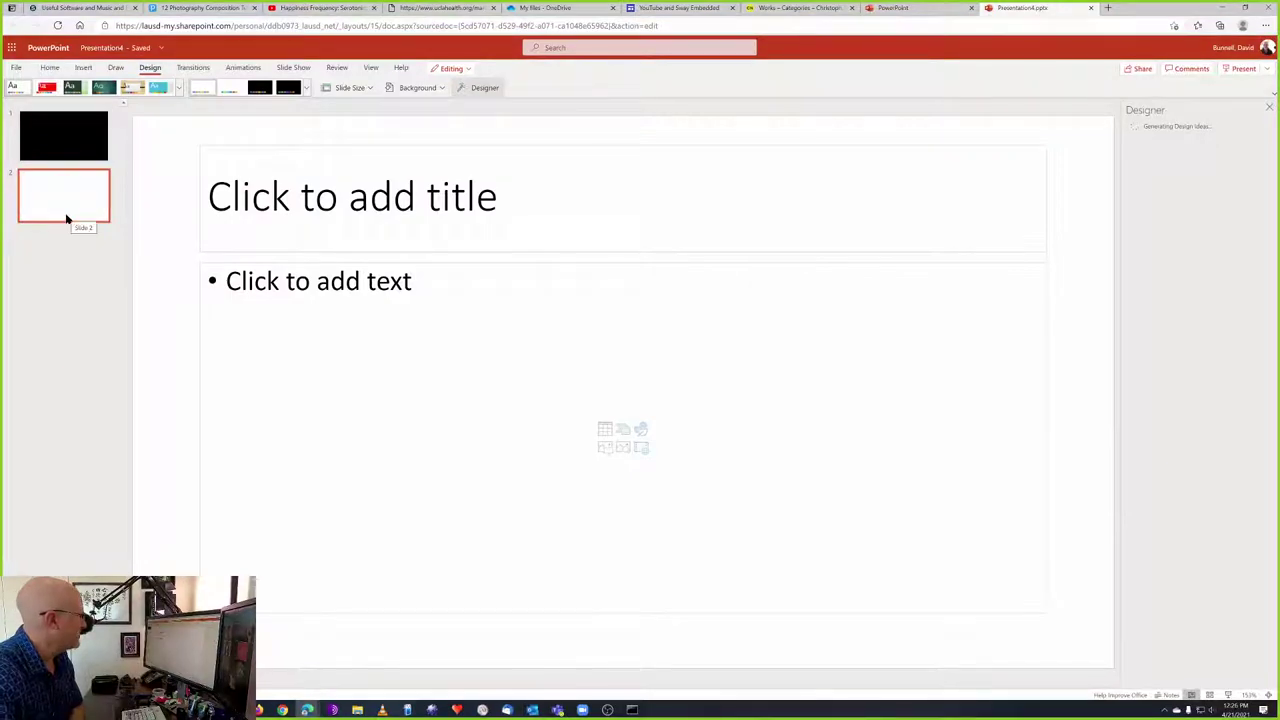
# Delete the extra second slide and apply the black background to all slides.
pyautogui.press('Delete')
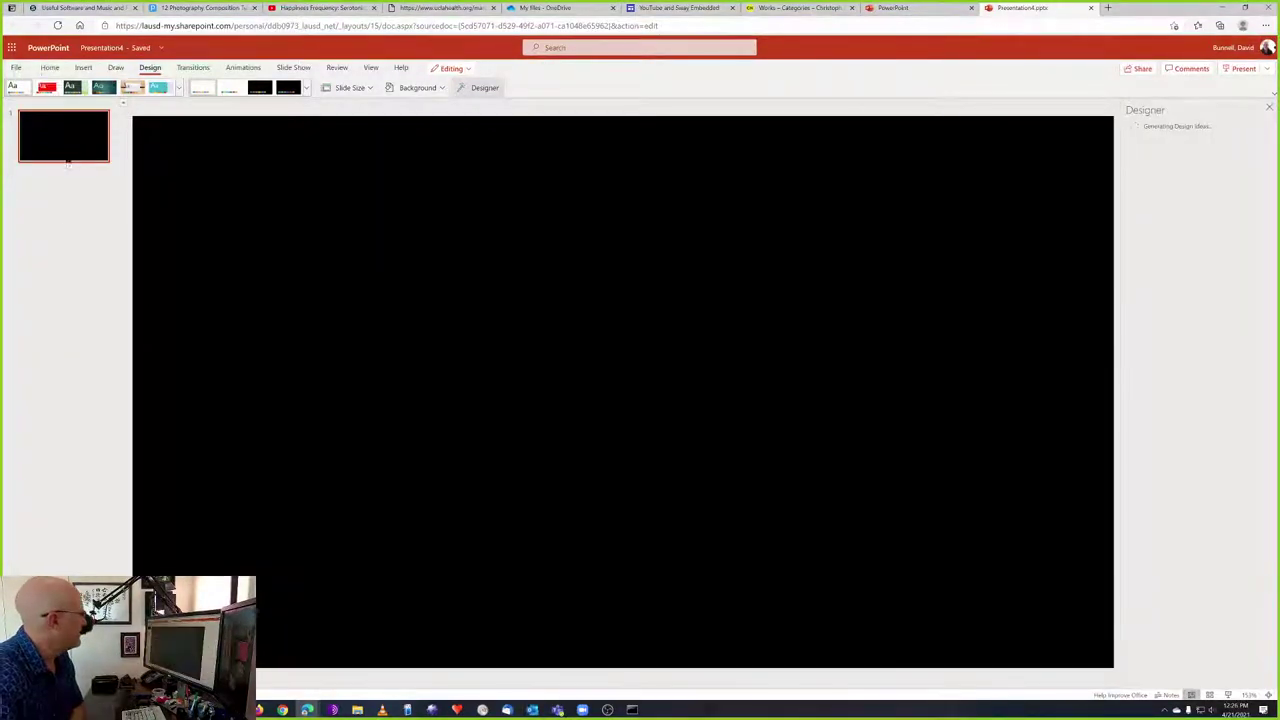
pyautogui.click(437, 88)
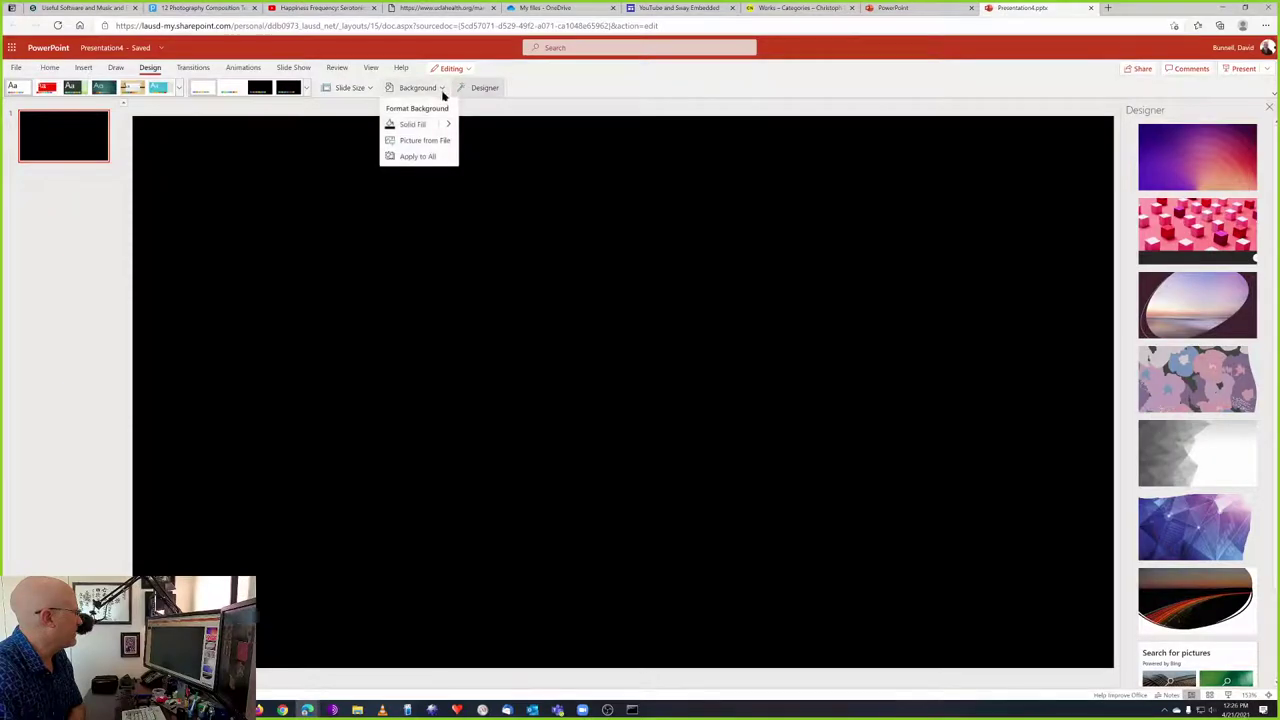
pyautogui.click(411, 157)
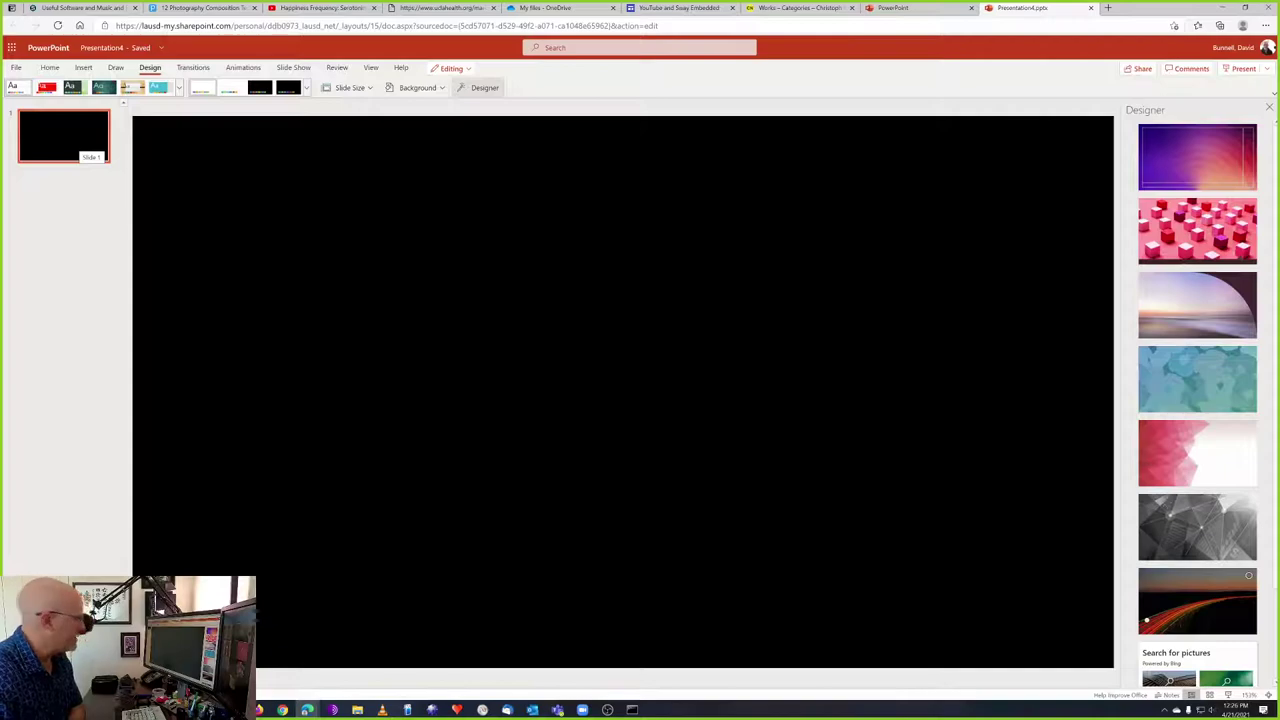
# Add a new slide with Ctrl+M and delete its title and content placeholders.
pyautogui.hotkey('ctrl', 'm')
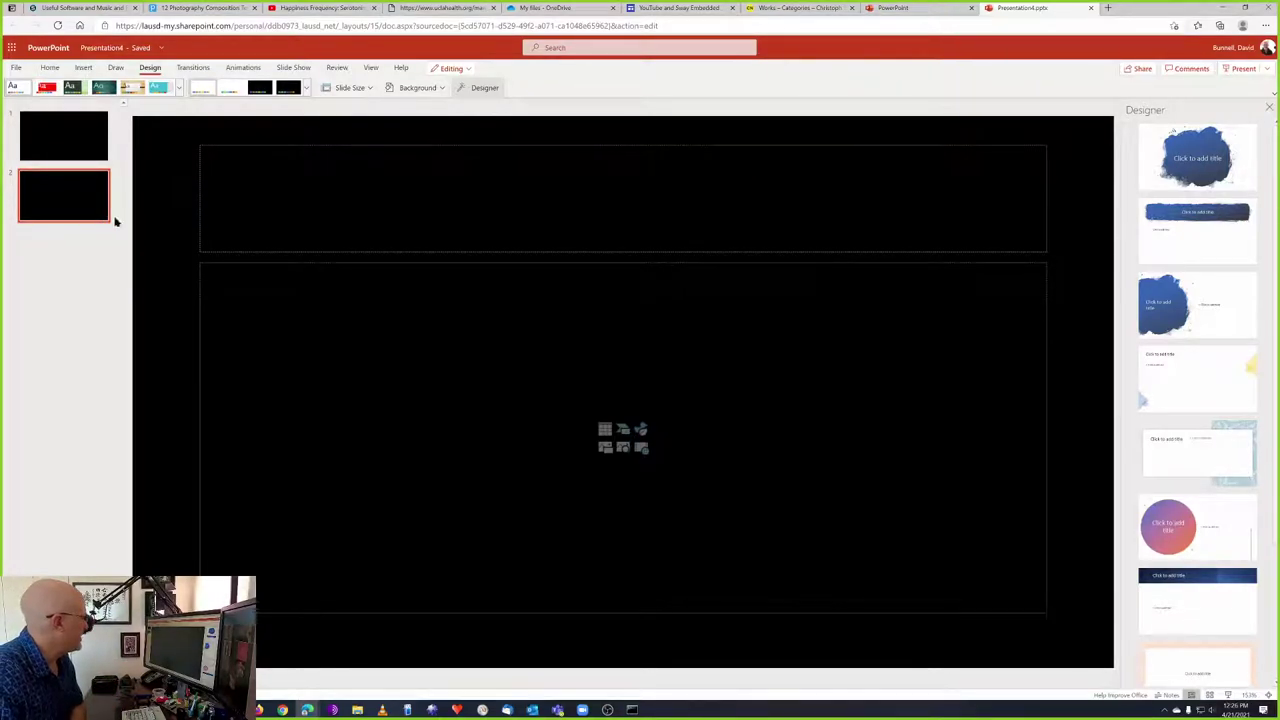
pyautogui.moveTo(180, 134); pyautogui.dragTo(1070, 622)
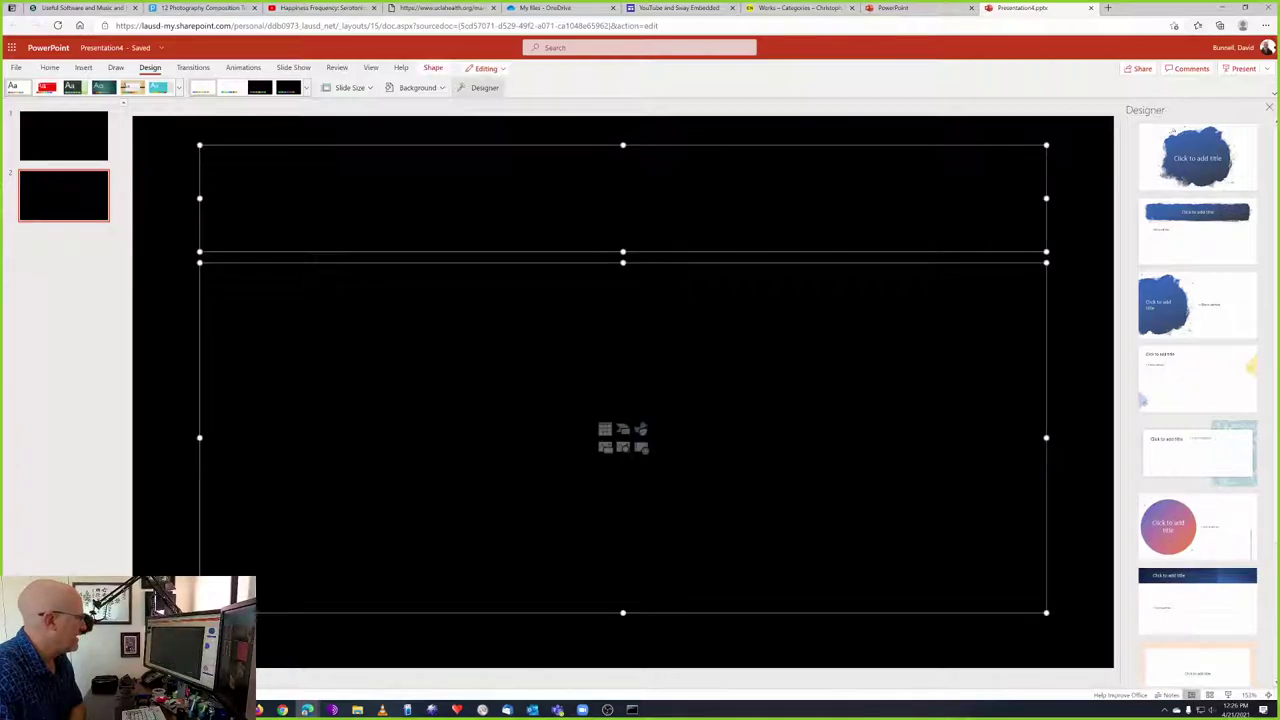
pyautogui.press('Delete')
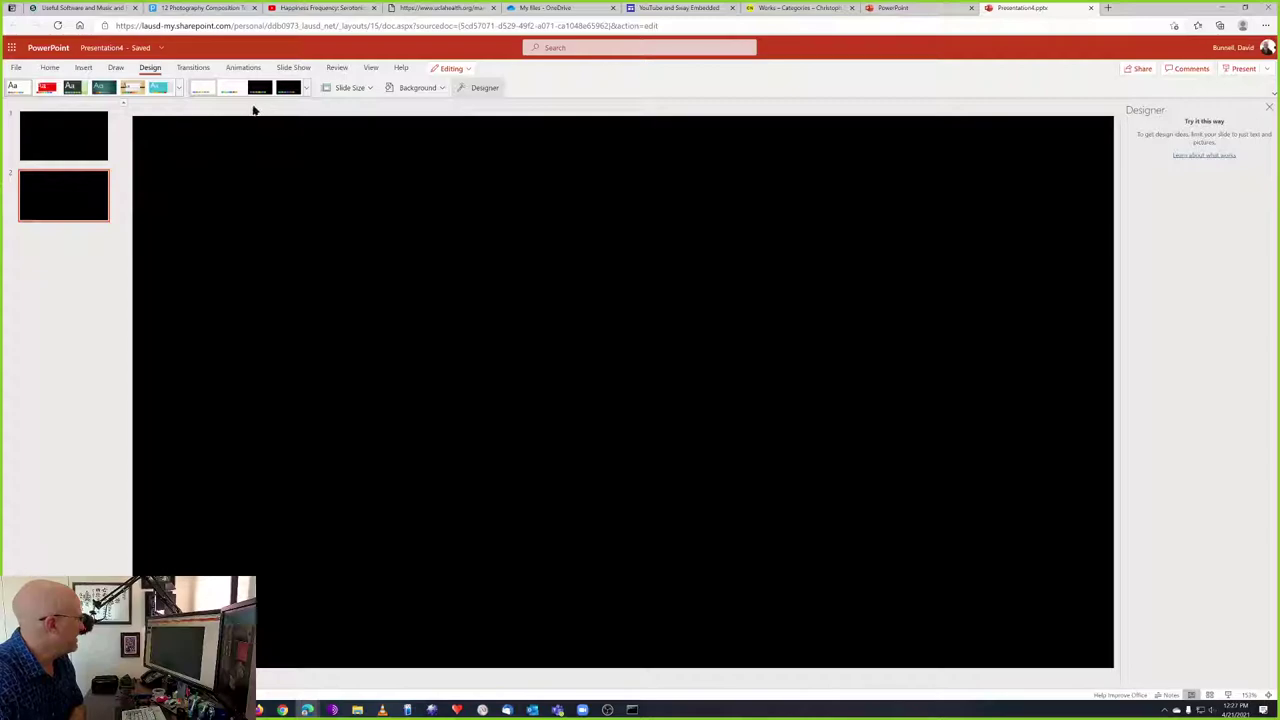
# Apply a Fade transition with a 1.2-second duration to all slides.
pyautogui.click(194, 68)
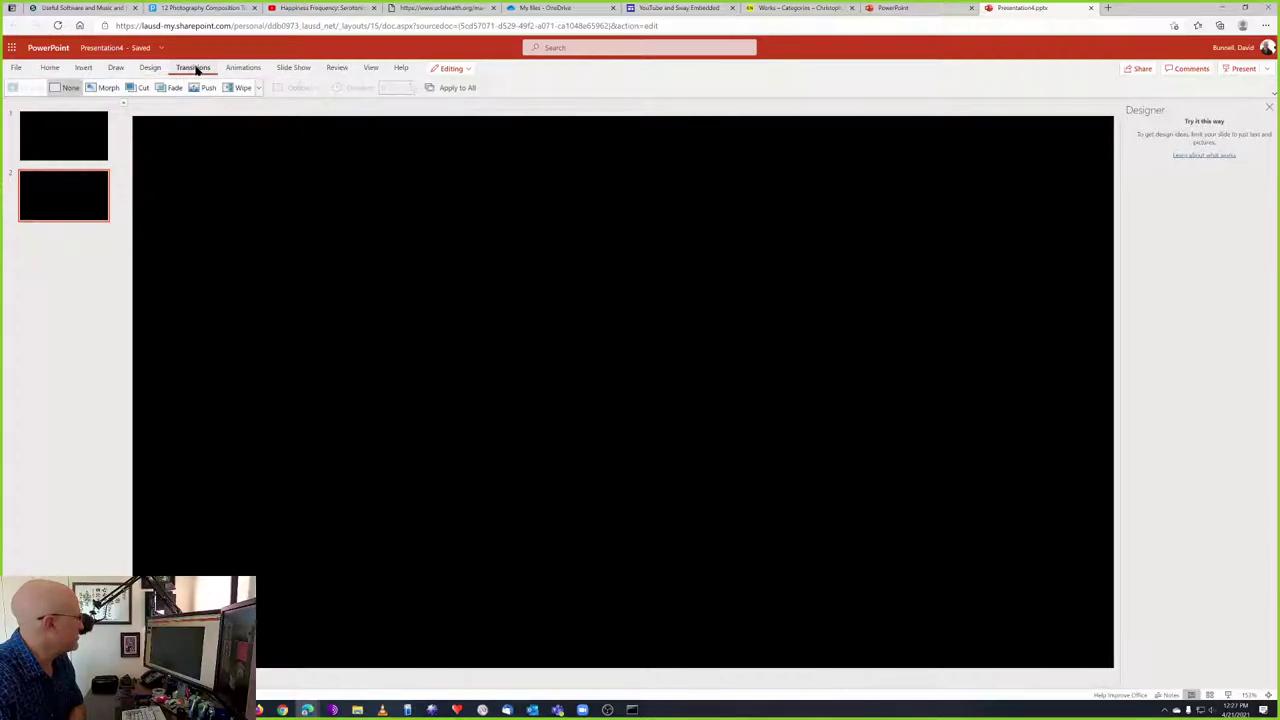
pyautogui.click(170, 90)
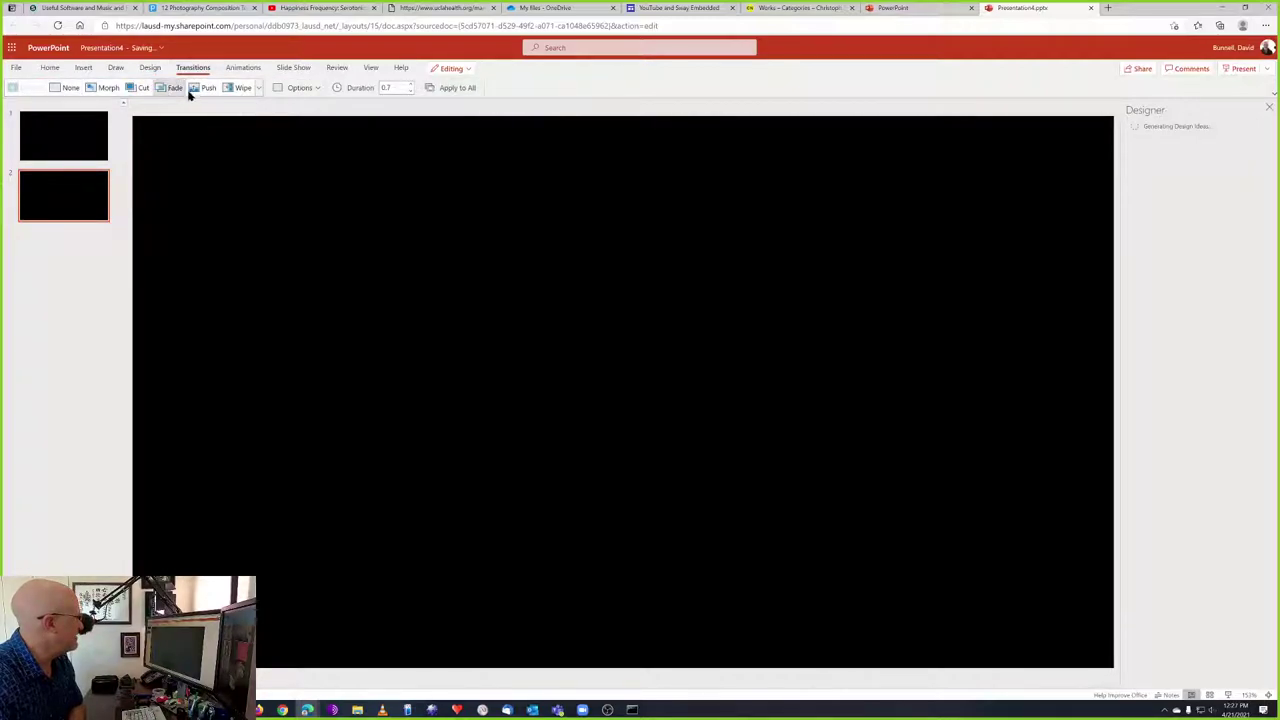
pyautogui.click(382, 88)
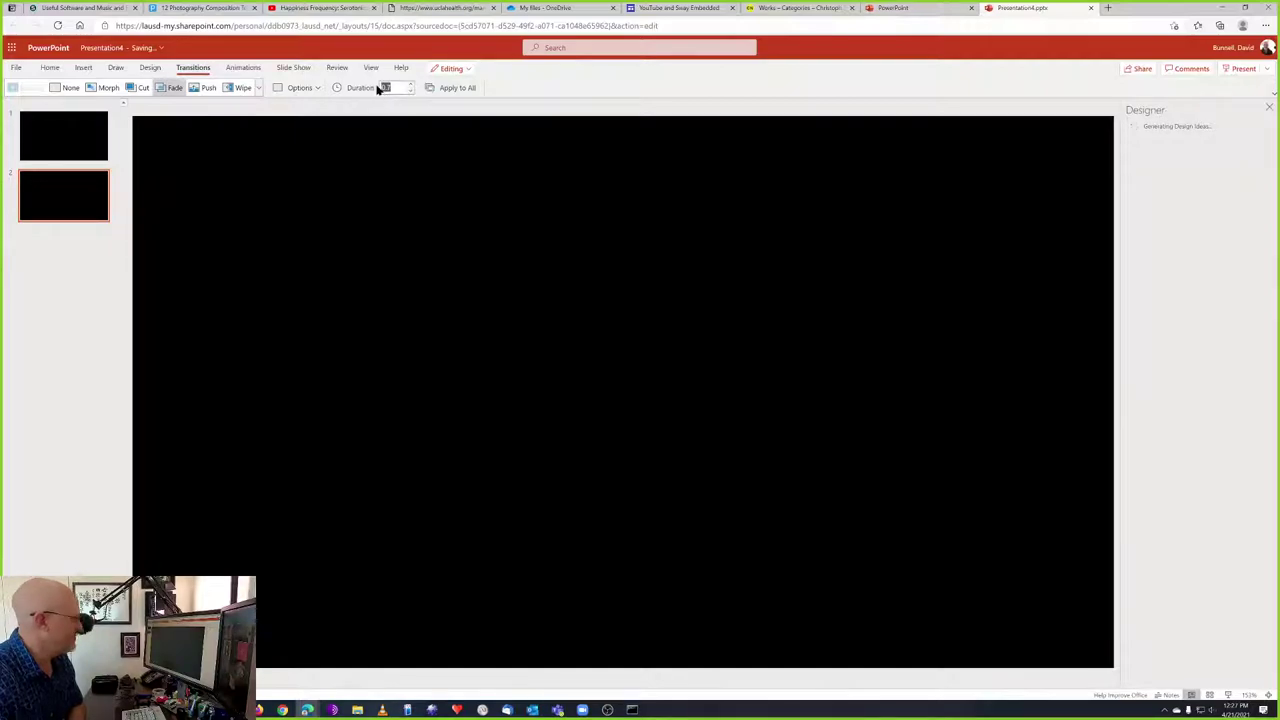
pyautogui.write('1.2')
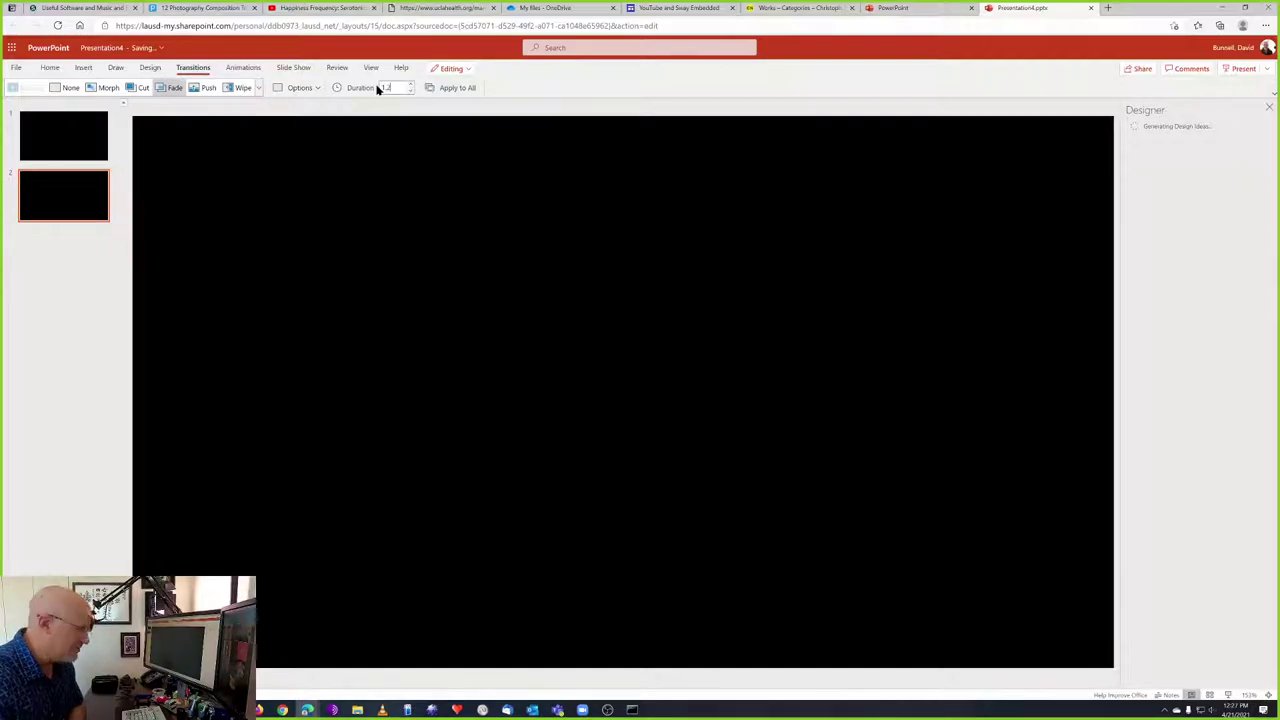
pyautogui.click(456, 88)
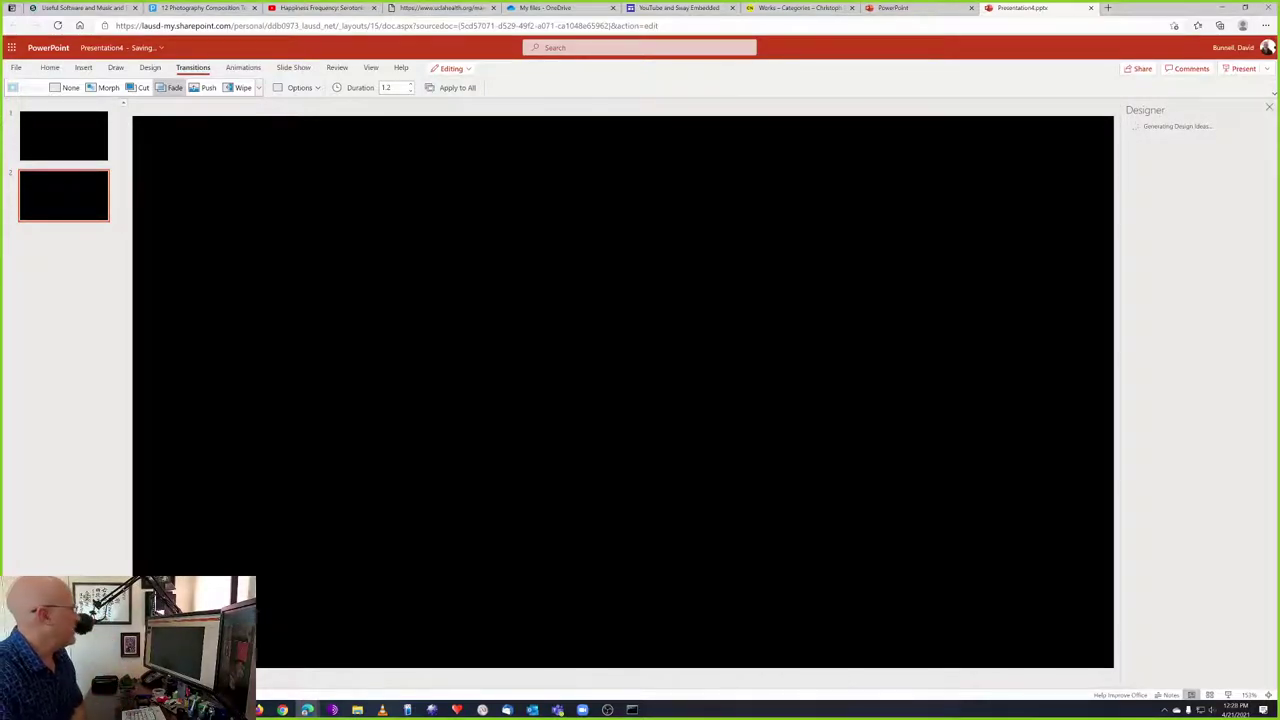
# Open the Elements of Art and Principles of Design presentation and show its Slide Show settings.
pyautogui.click(925, 10)
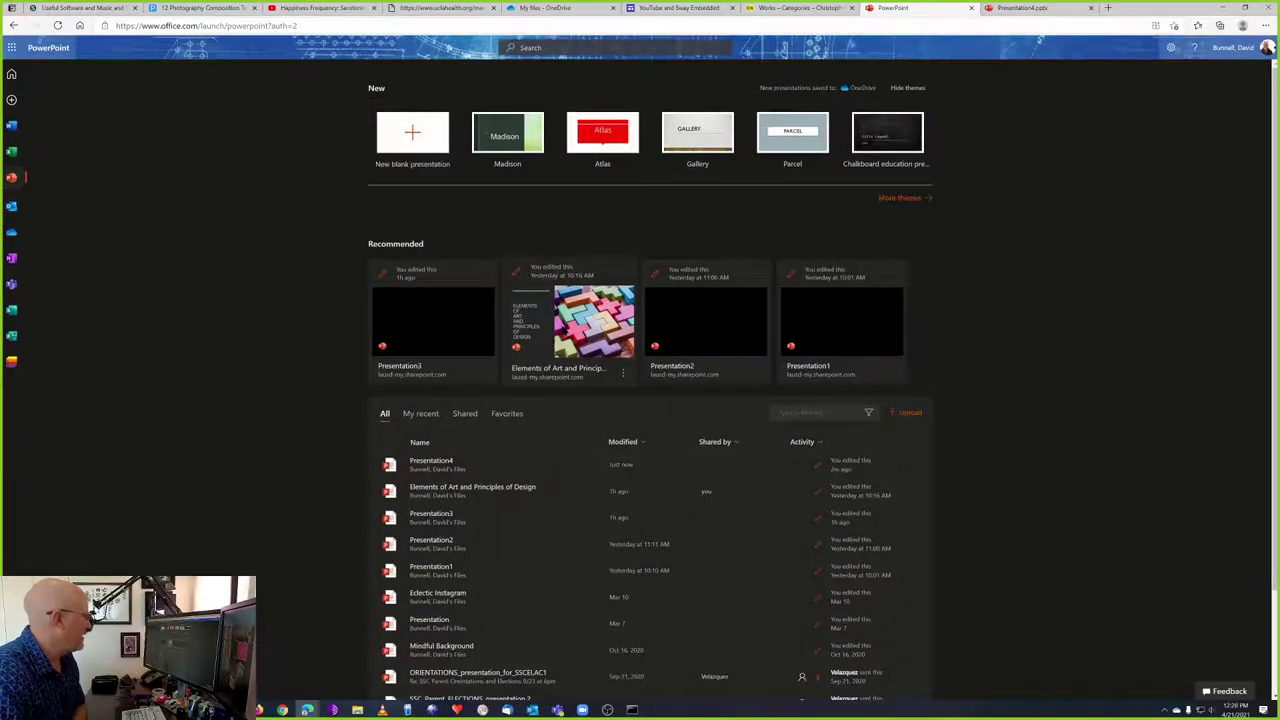
pyautogui.click(561, 324)
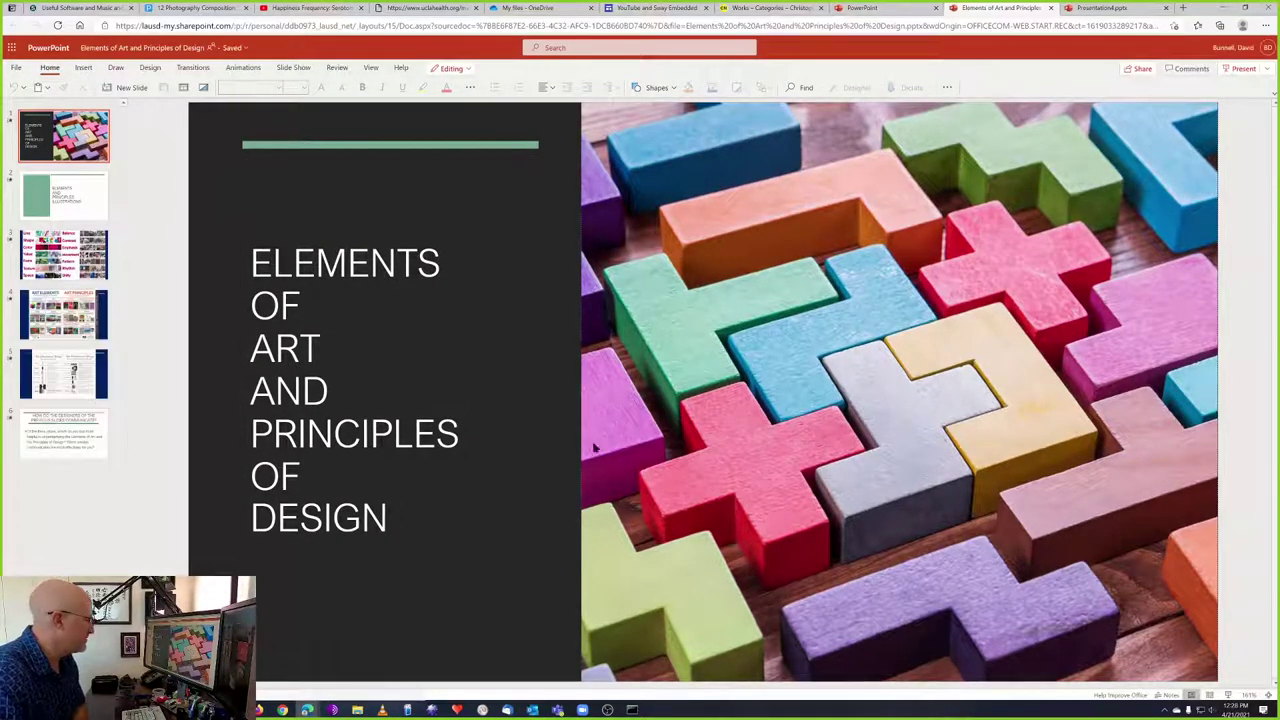
pyautogui.click(290, 74)
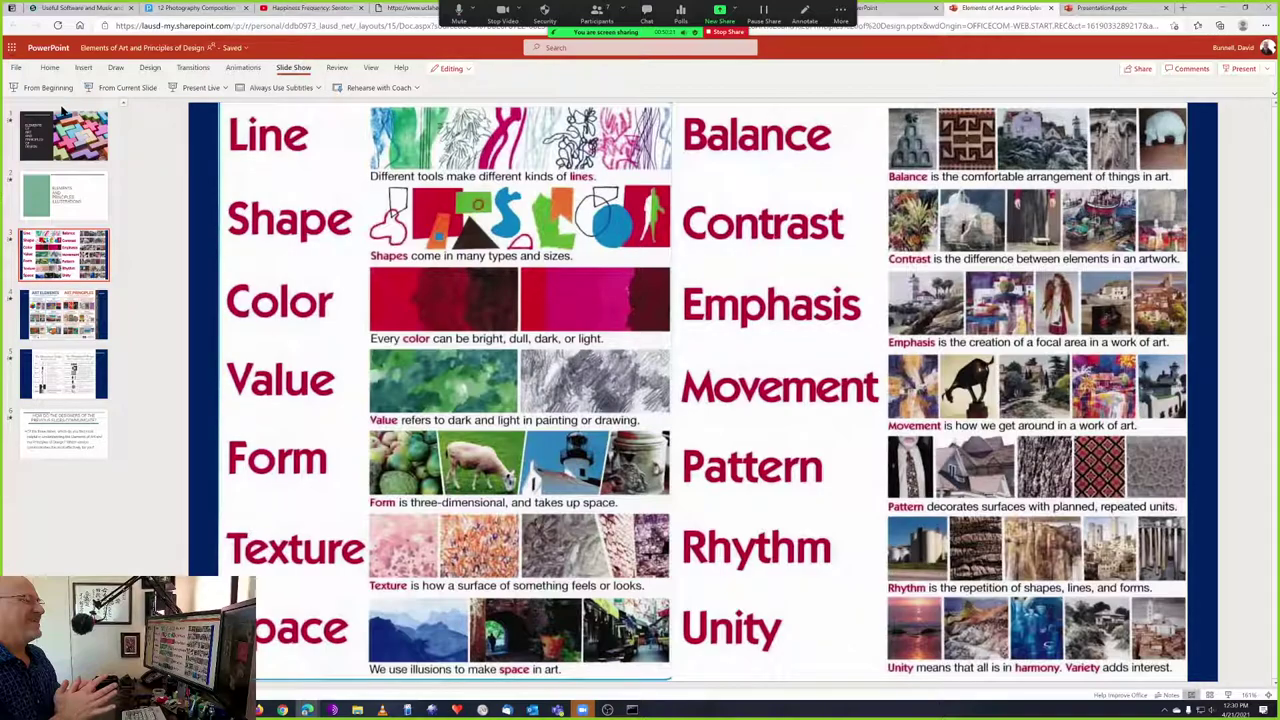
# Open the YouTube and Sway Embedded site from Google Sites in a new tab for editing.
pyautogui.hotkey('ctrl', 't')
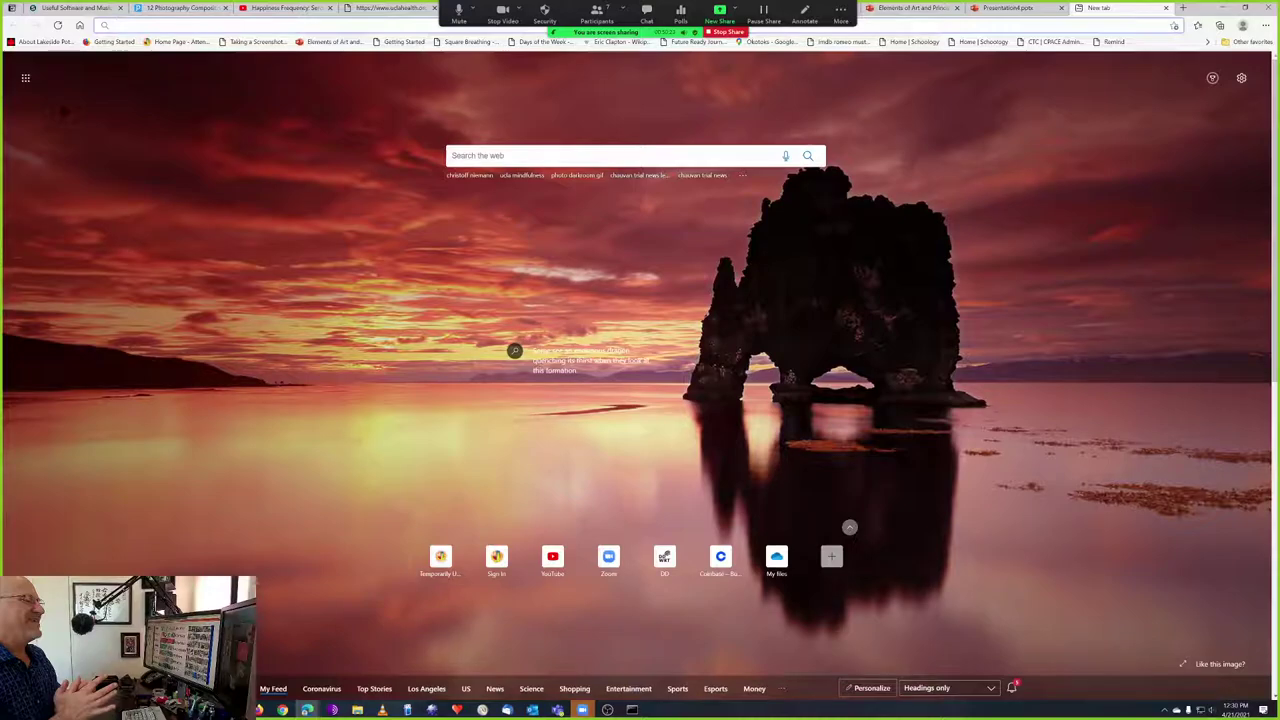
pyautogui.write('sites.google.com')
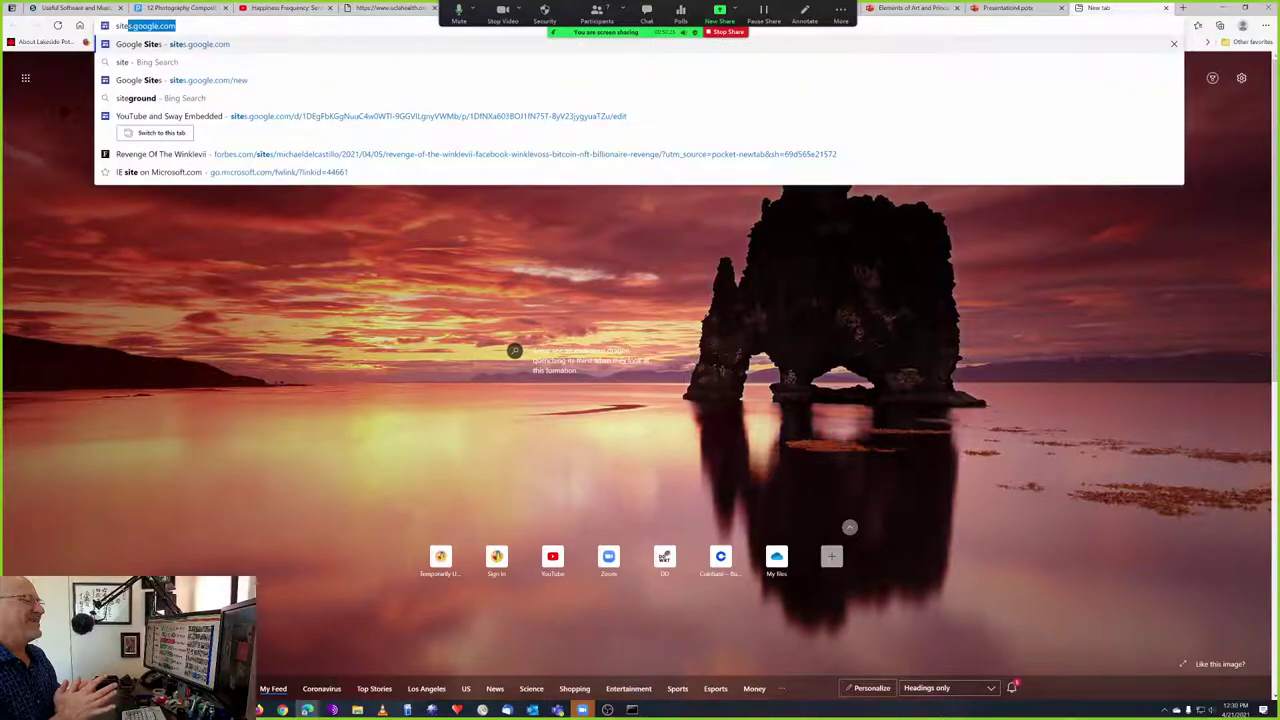
pyautogui.press('Return')
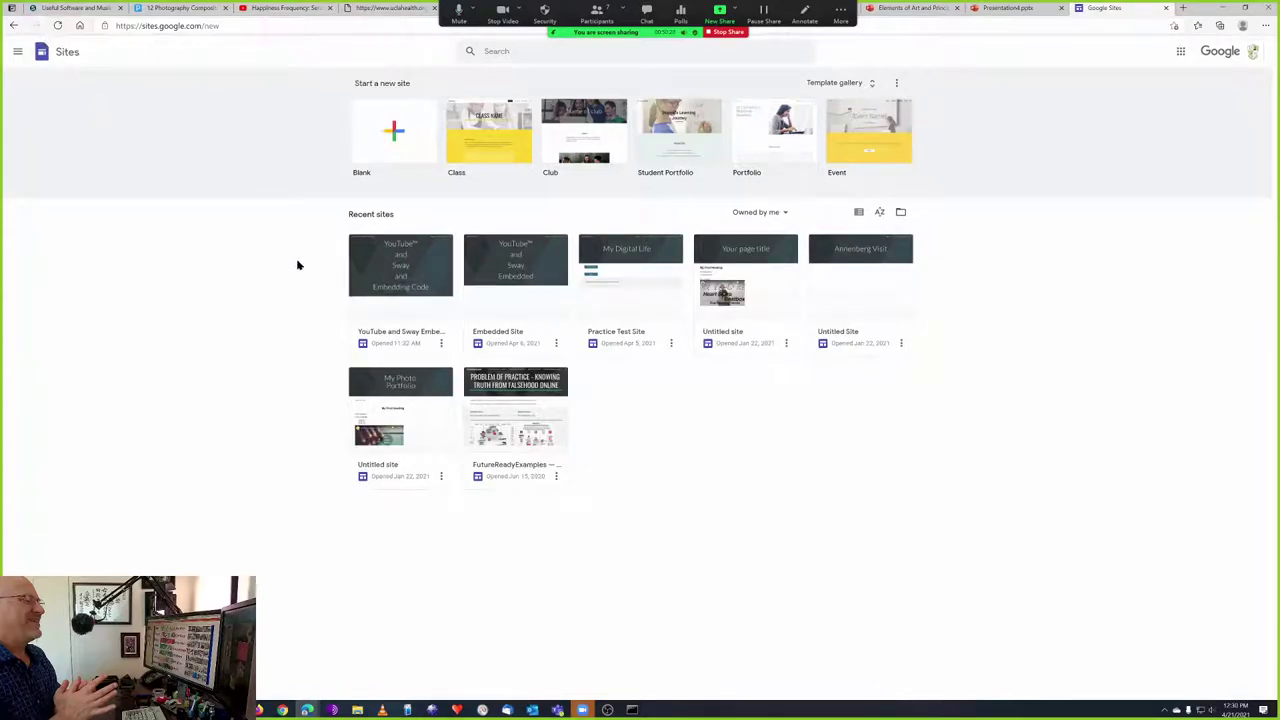
pyautogui.click(386, 283)
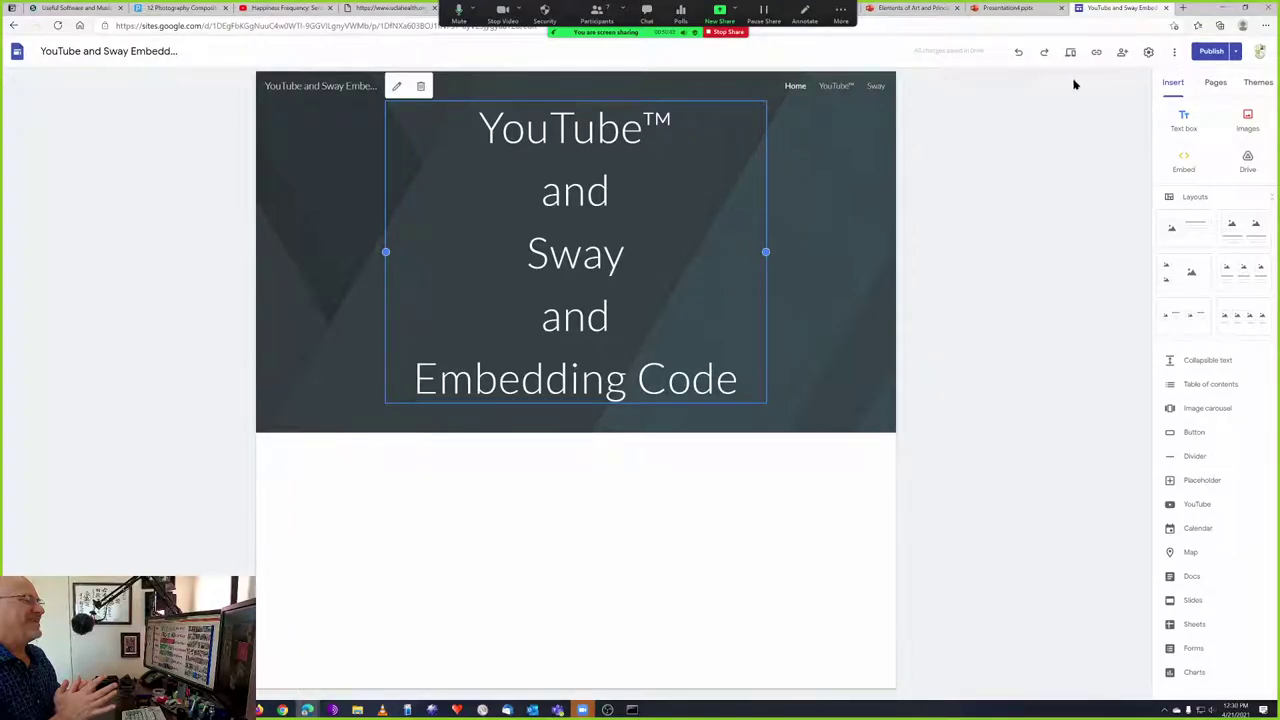
# Start a new page from the Pages list and name it 'Cause and Effect'.
pyautogui.click(1212, 82)
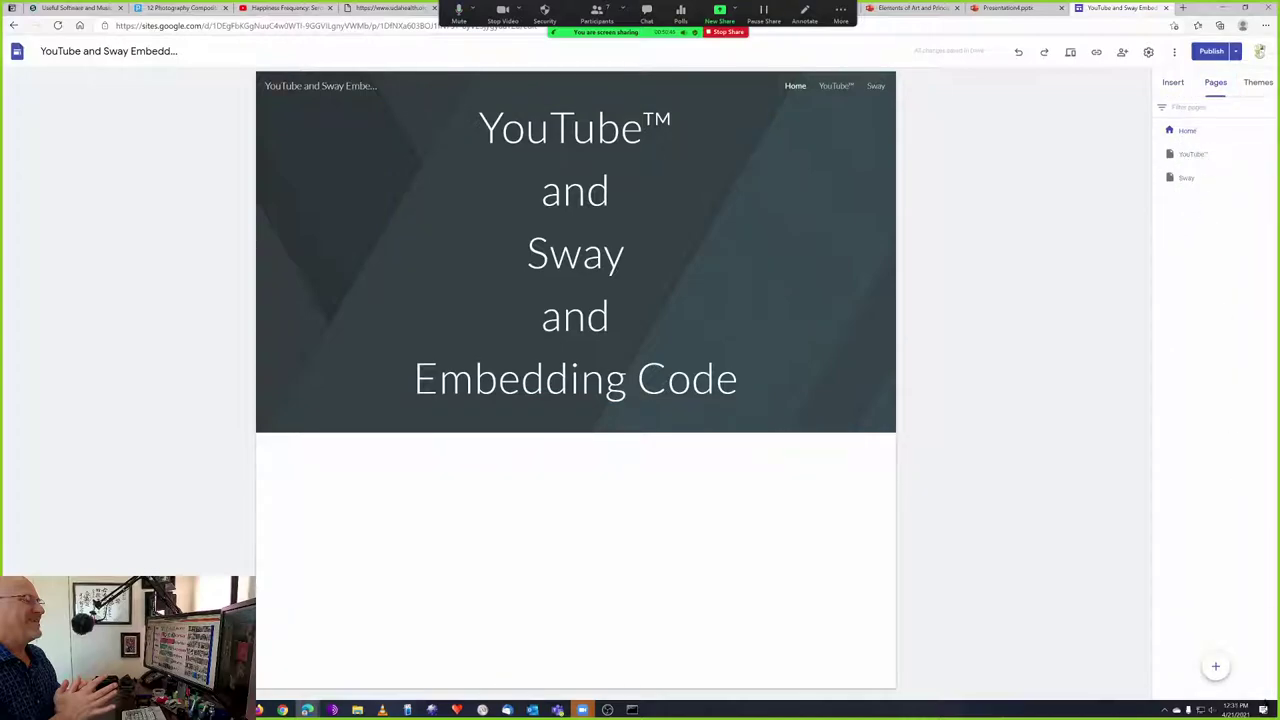
pyautogui.click(1218, 676)
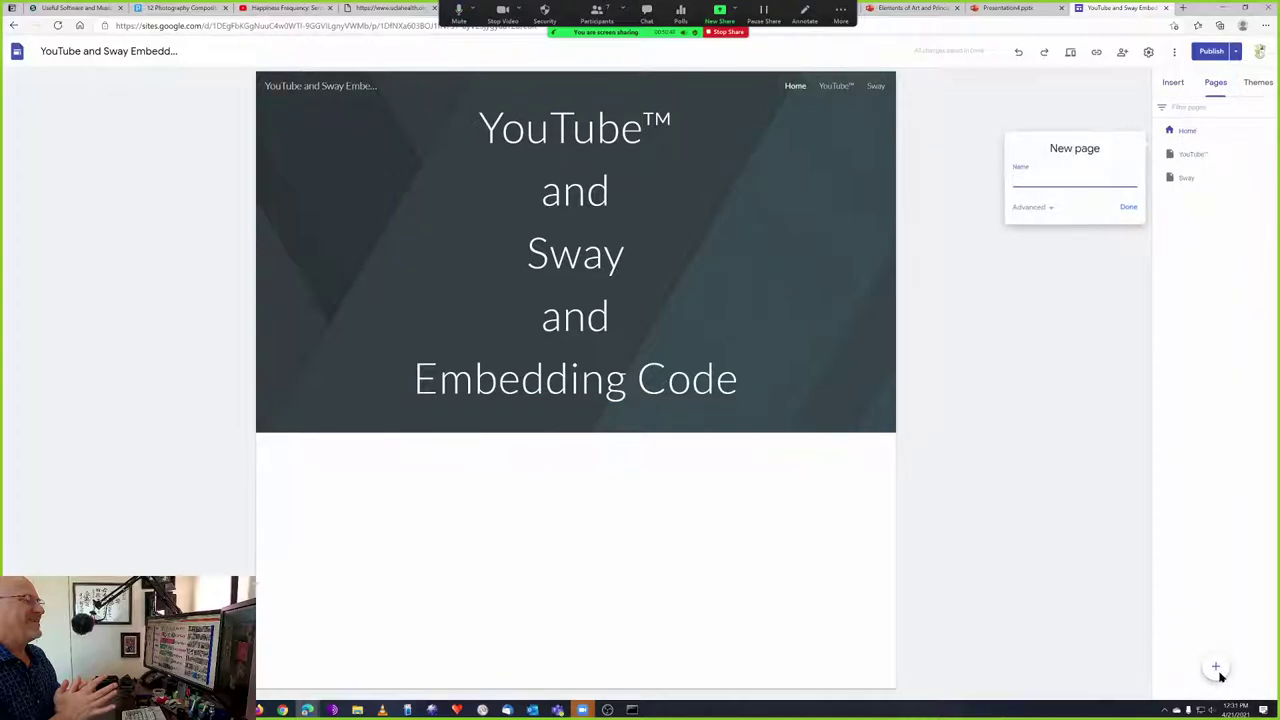
pyautogui.write('Cause and Effect')
# Create the Cause and Effect page and return to the Insert panel.
pyautogui.press('Return')
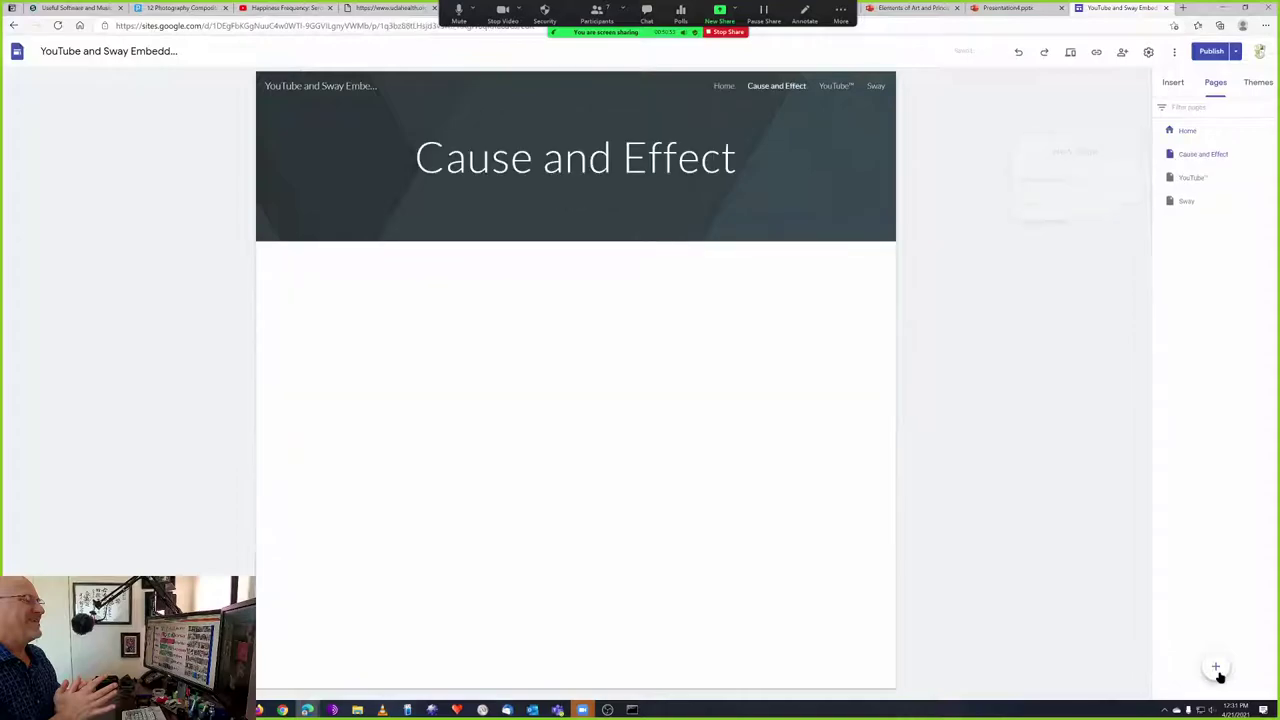
pyautogui.moveTo(1218, 668)
pyautogui.click(1172, 84)
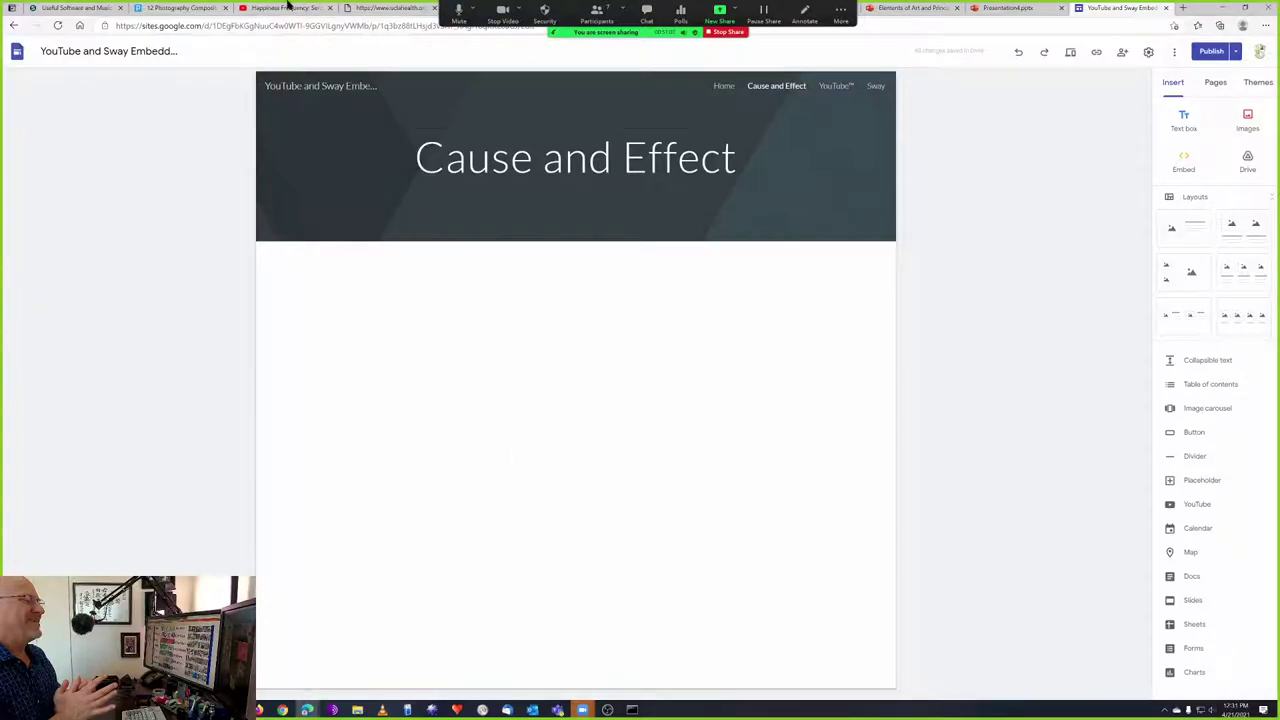
# Switch back to the browser tab with the Elements of Art and Principles of Design presentation.
pyautogui.click(1011, 9)
pyautogui.click(898, 9)
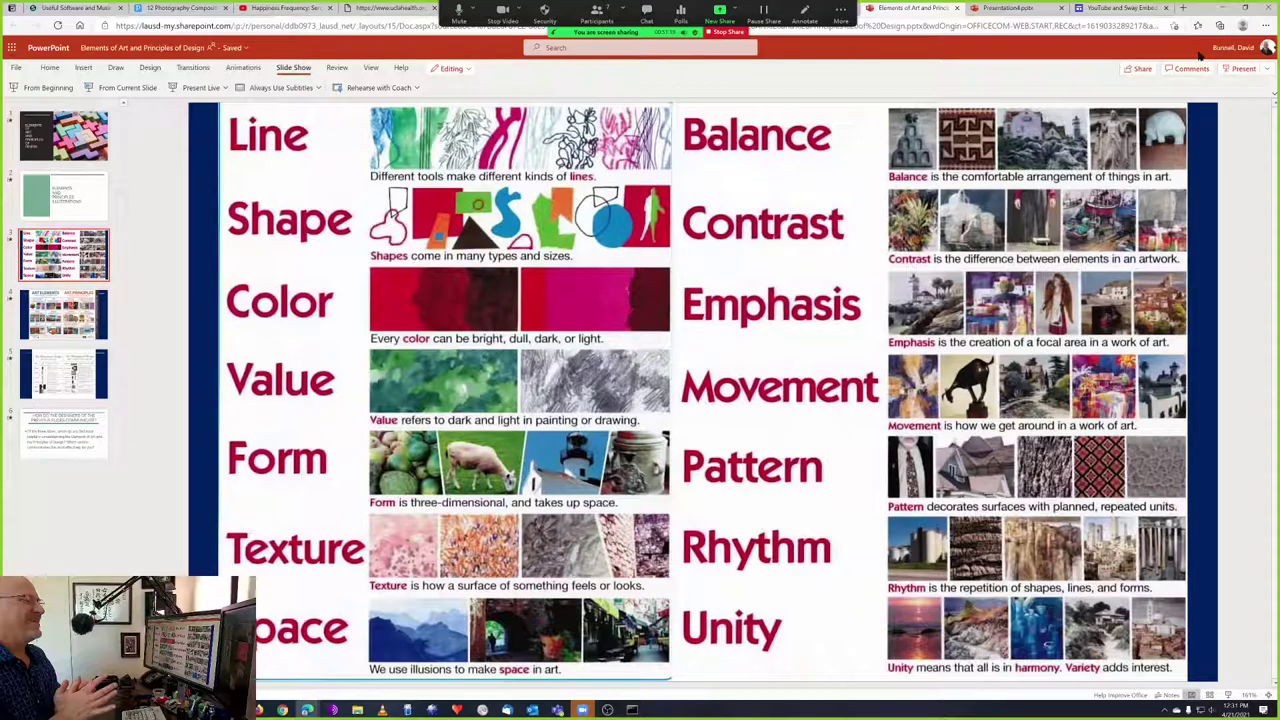
pyautogui.click(1141, 69)
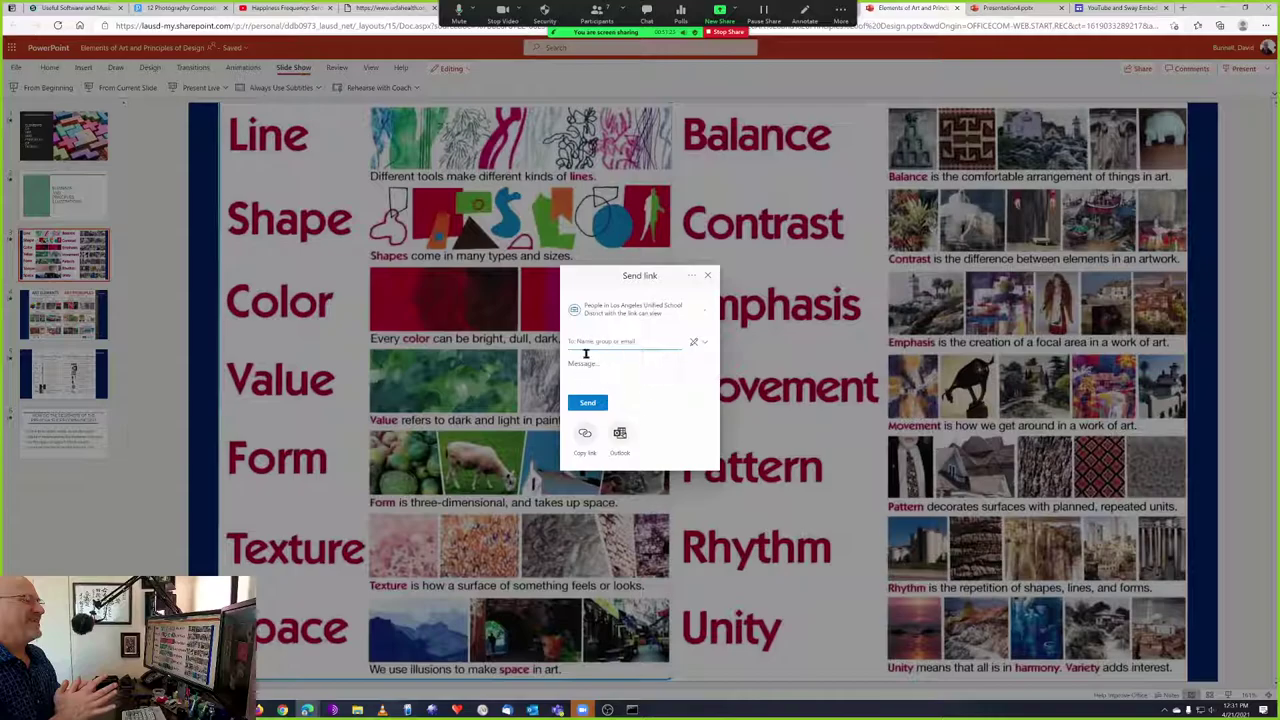
pyautogui.click(708, 279)
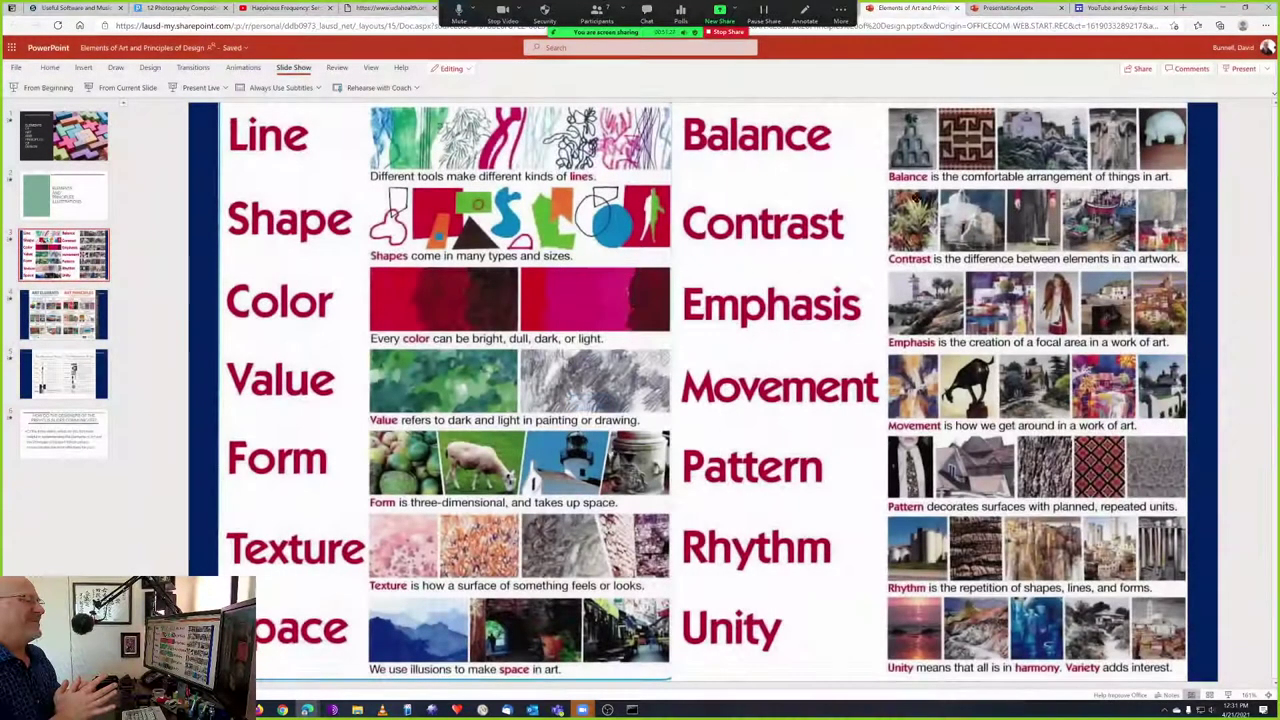
# Get the presentation's embed code at 1186 x 691, select it for copying, and close the window.
pyautogui.click(15, 68)
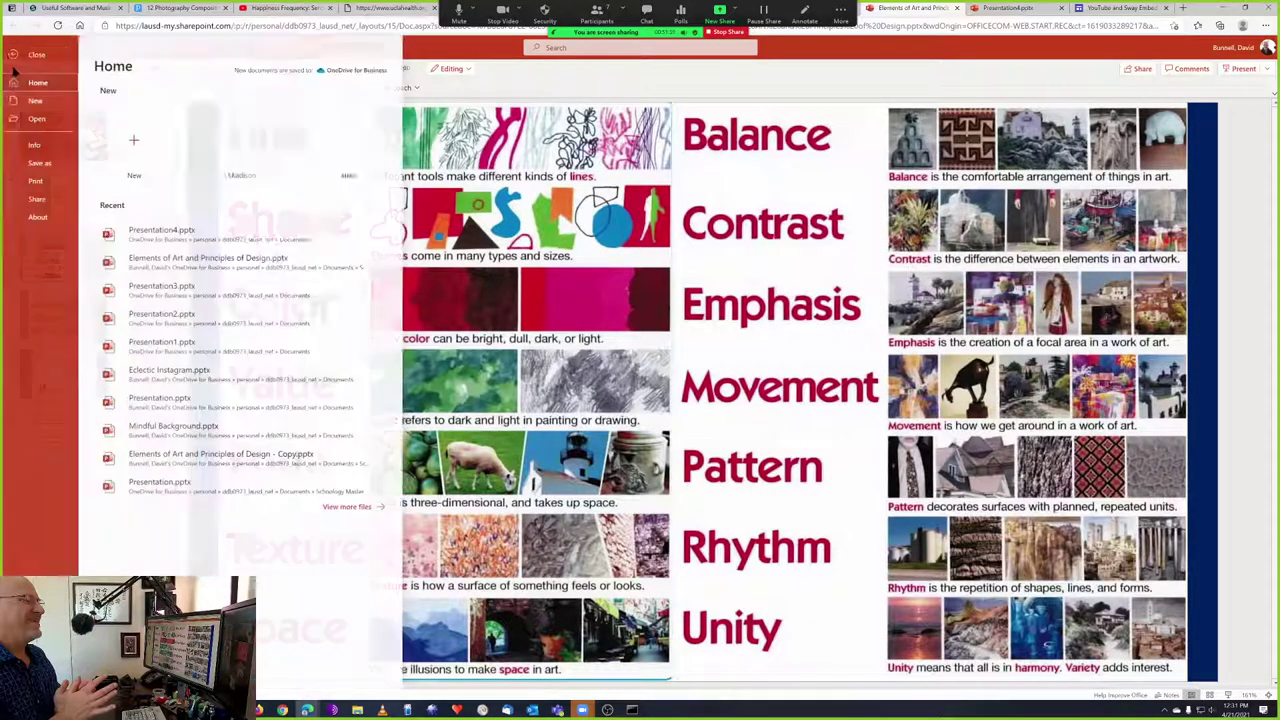
pyautogui.click(38, 200)
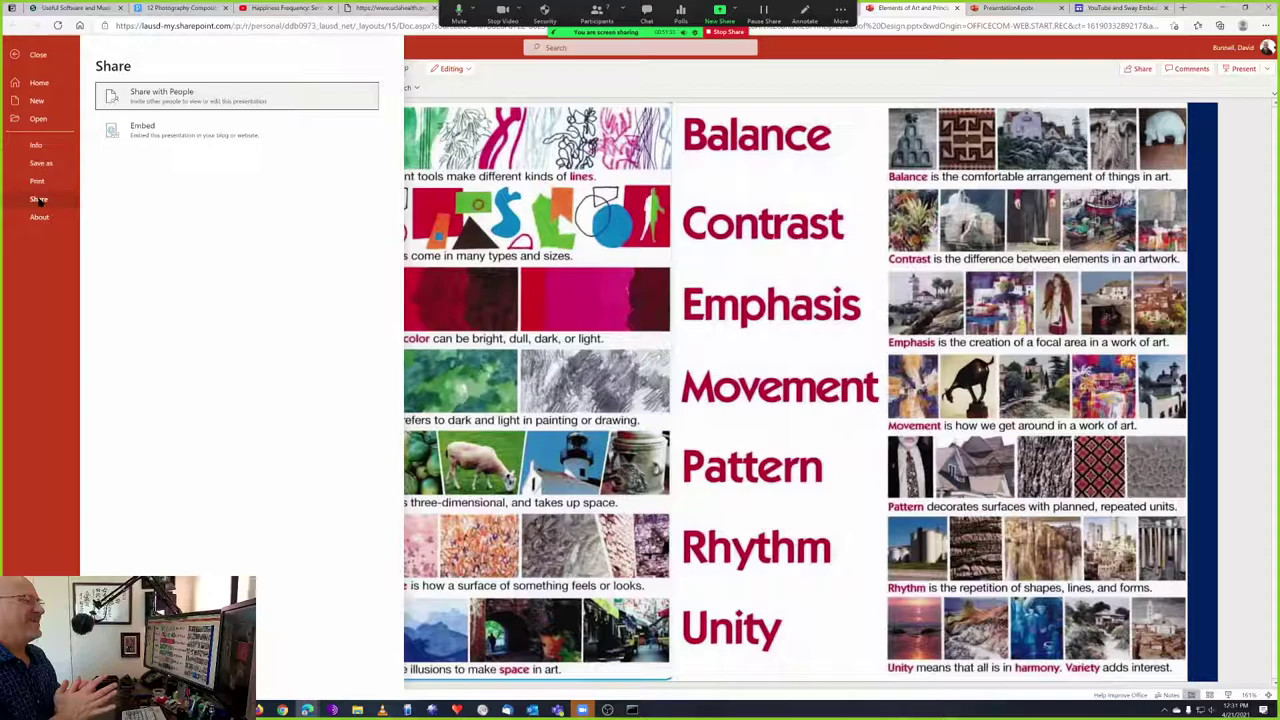
pyautogui.click(149, 127)
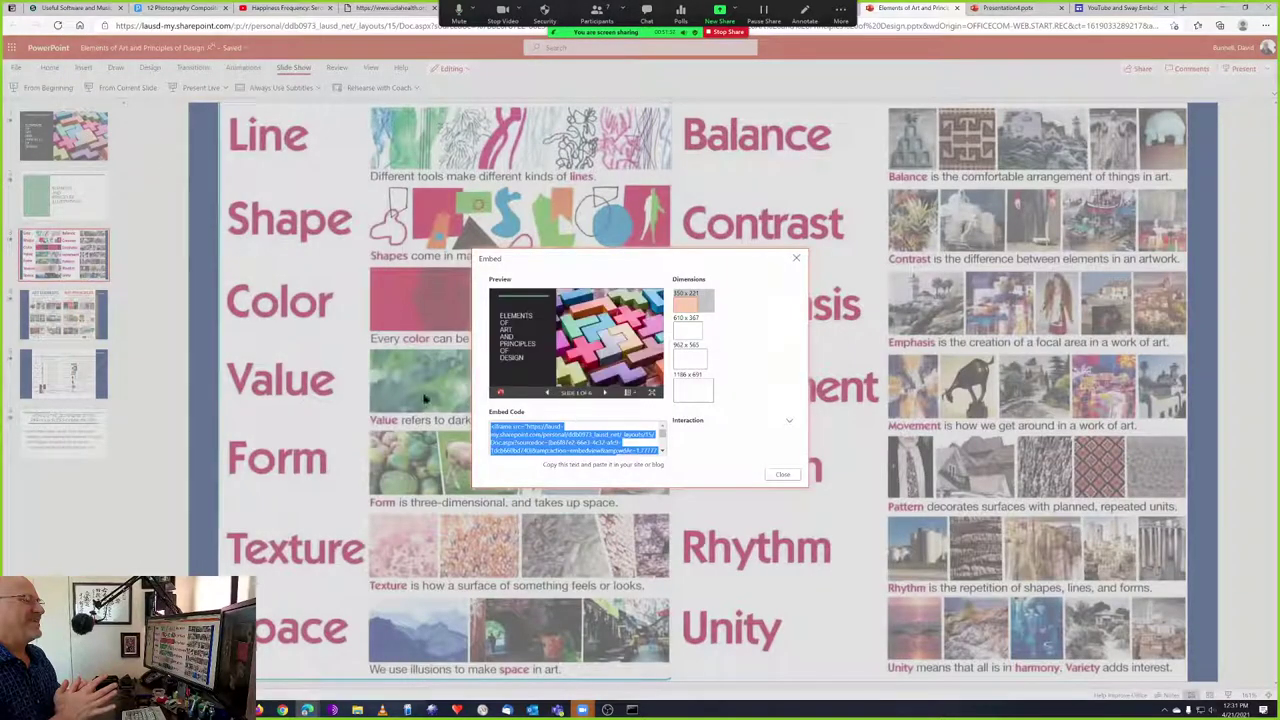
pyautogui.click(686, 305)
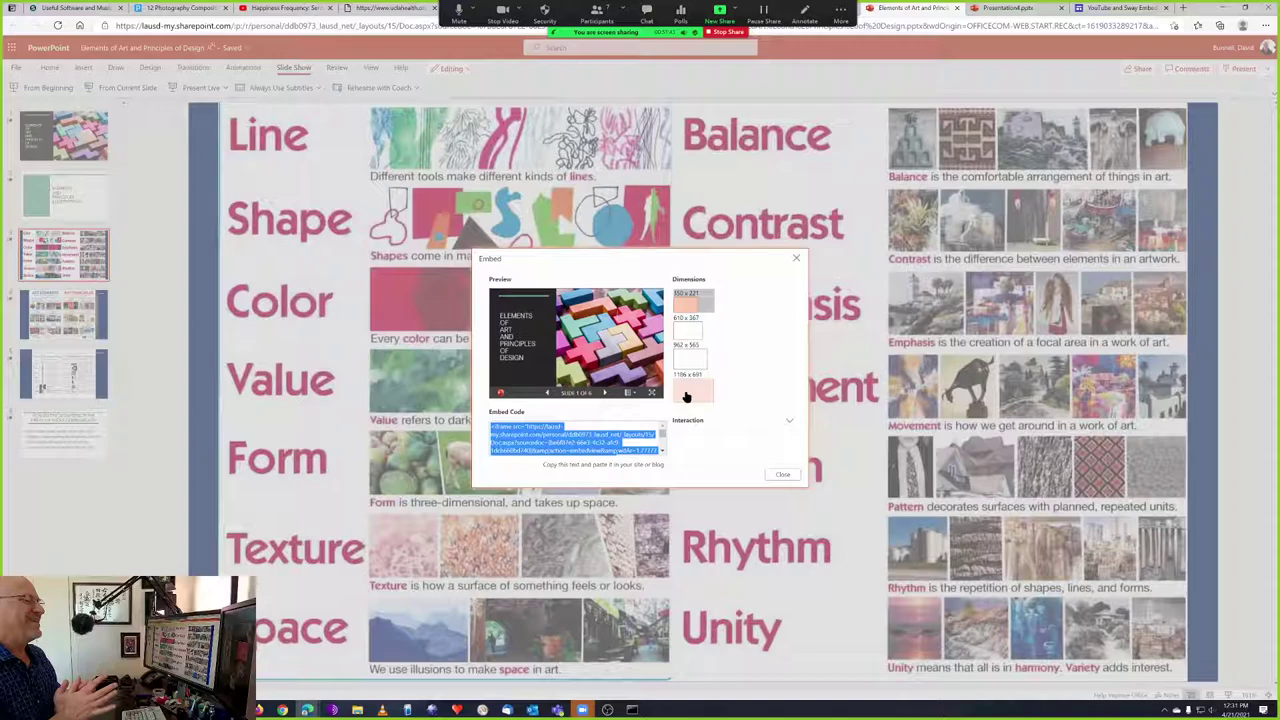
pyautogui.click(686, 395)
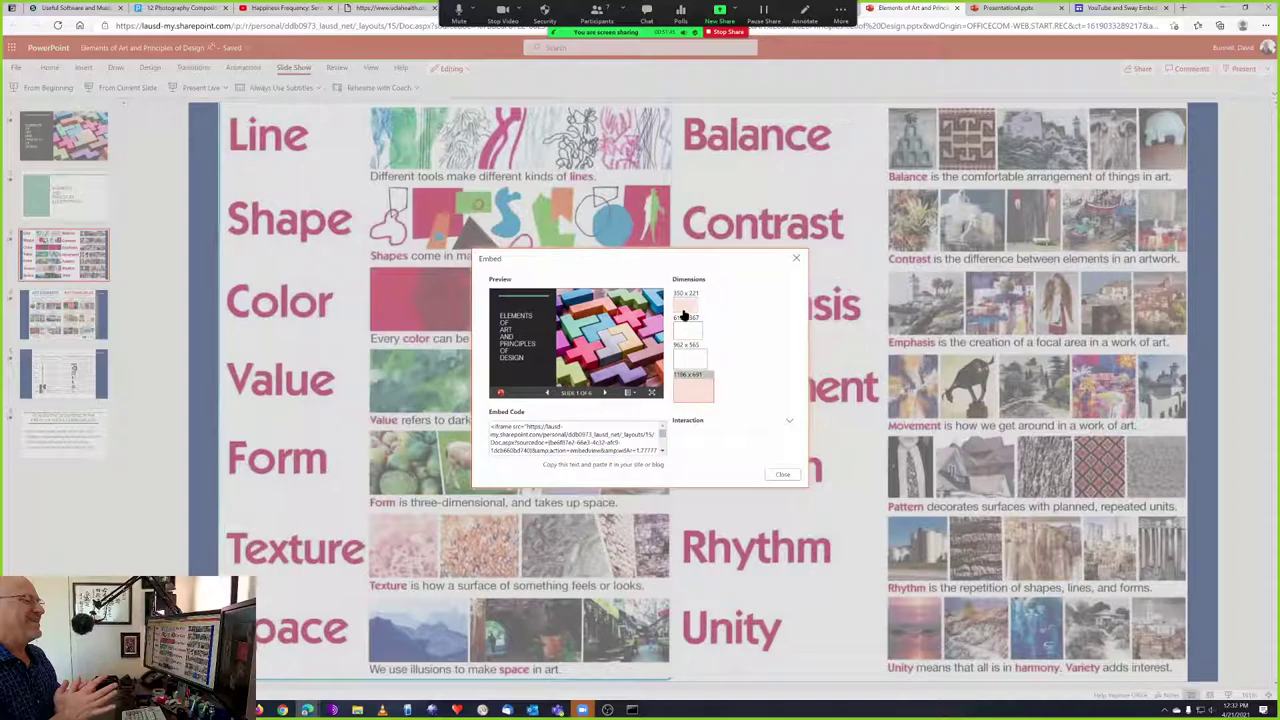
pyautogui.click(553, 435)
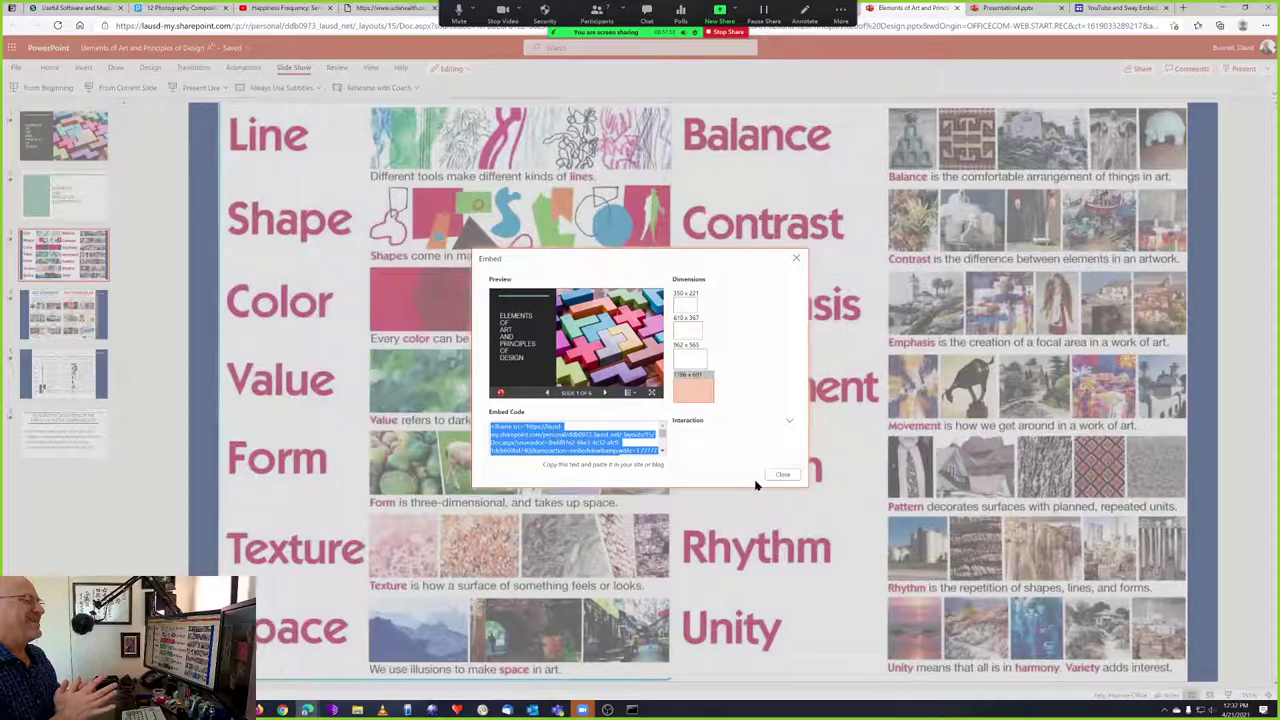
pyautogui.click(782, 474)
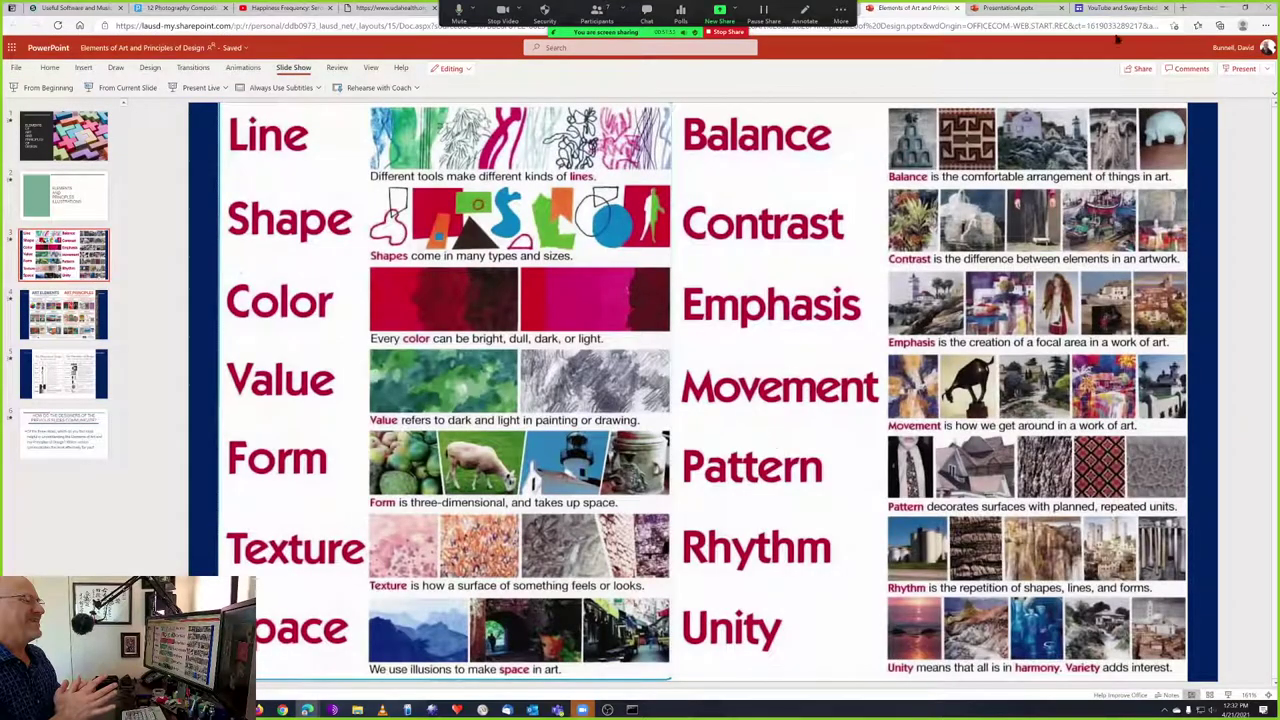
# Paste the copied Elements of Art and Principles of Design embed code and insert the slideshow on the page.
pyautogui.click(1116, 9)
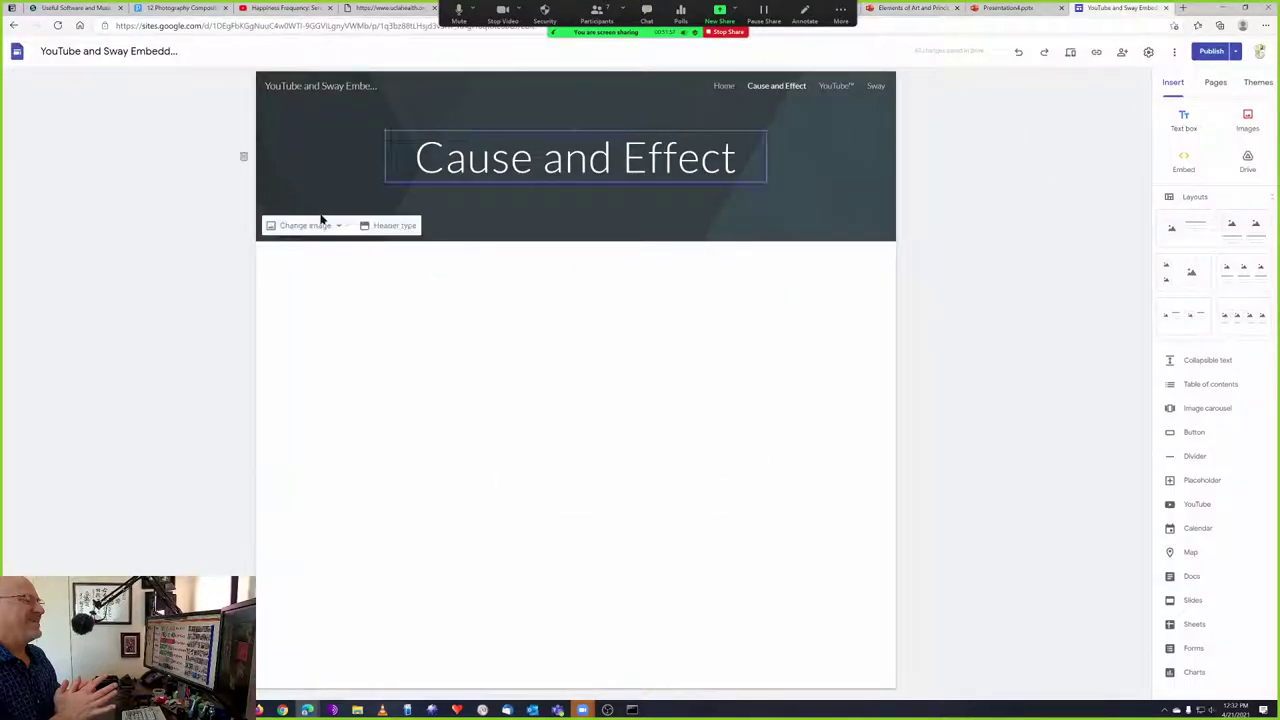
pyautogui.click(1184, 160)
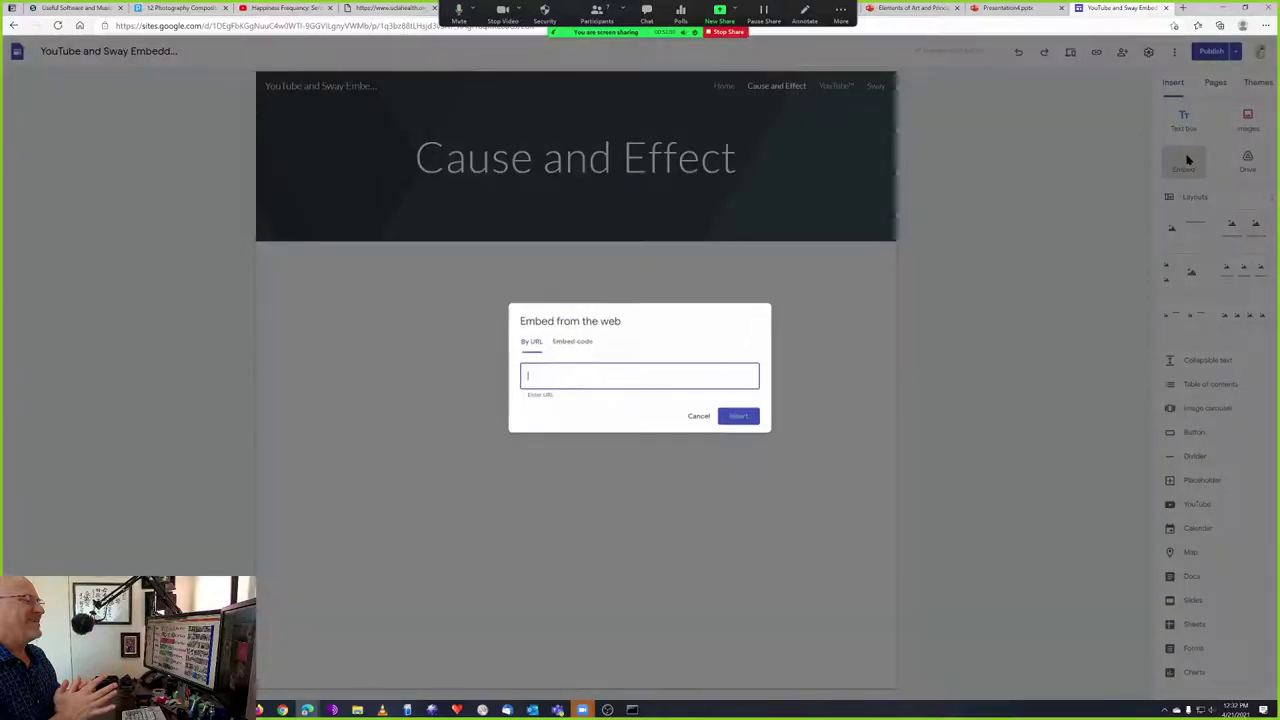
pyautogui.click(567, 341)
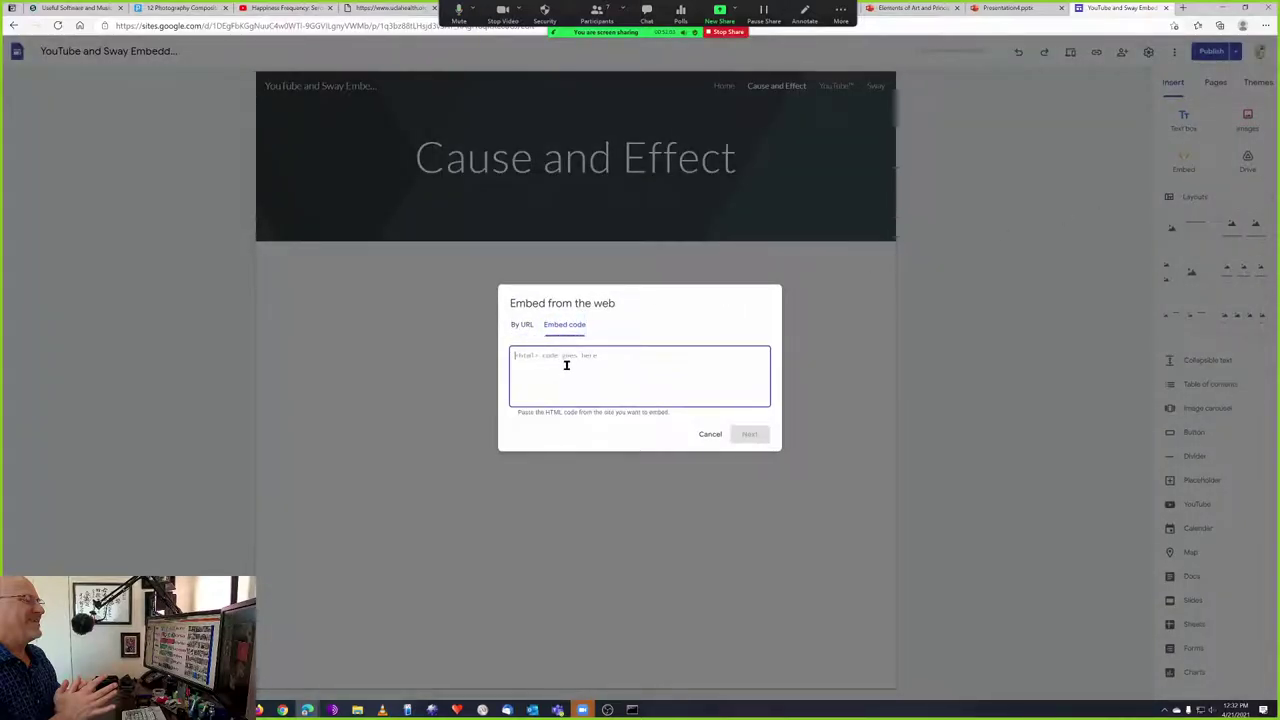
pyautogui.hotkey('ctrl', 'v')
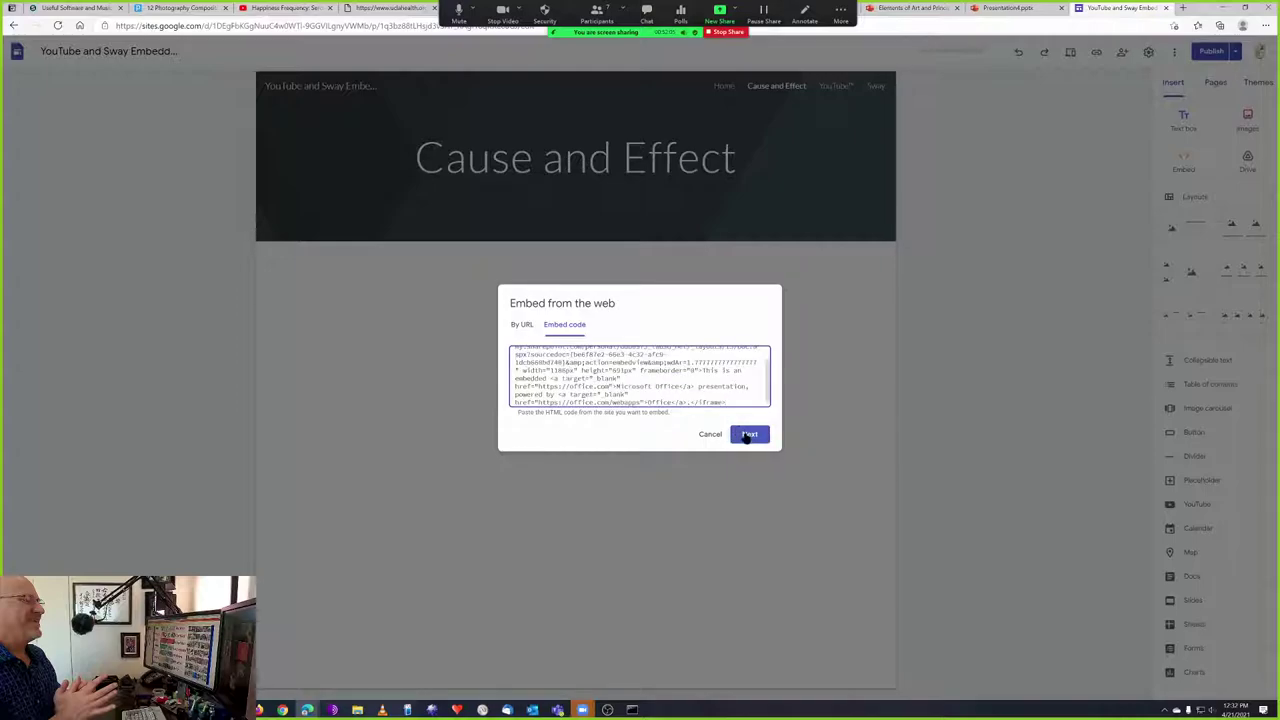
pyautogui.click(748, 436)
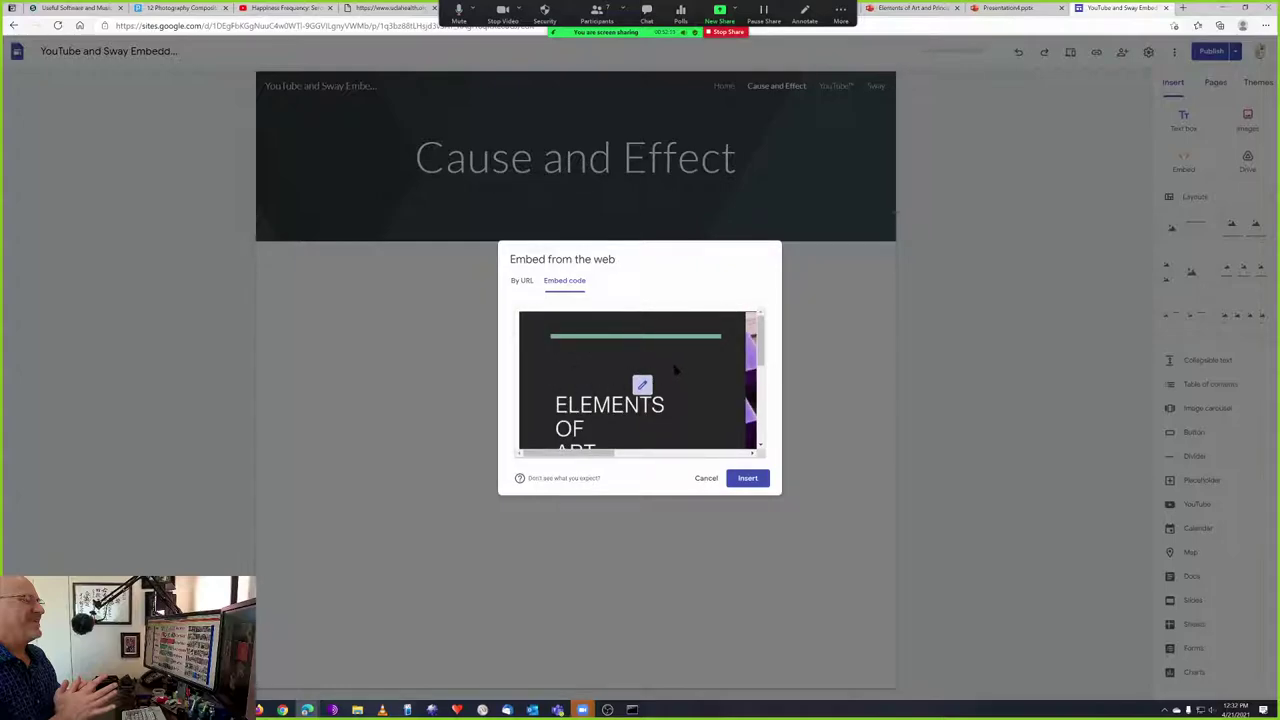
pyautogui.click(738, 481)
pyautogui.click(747, 480)
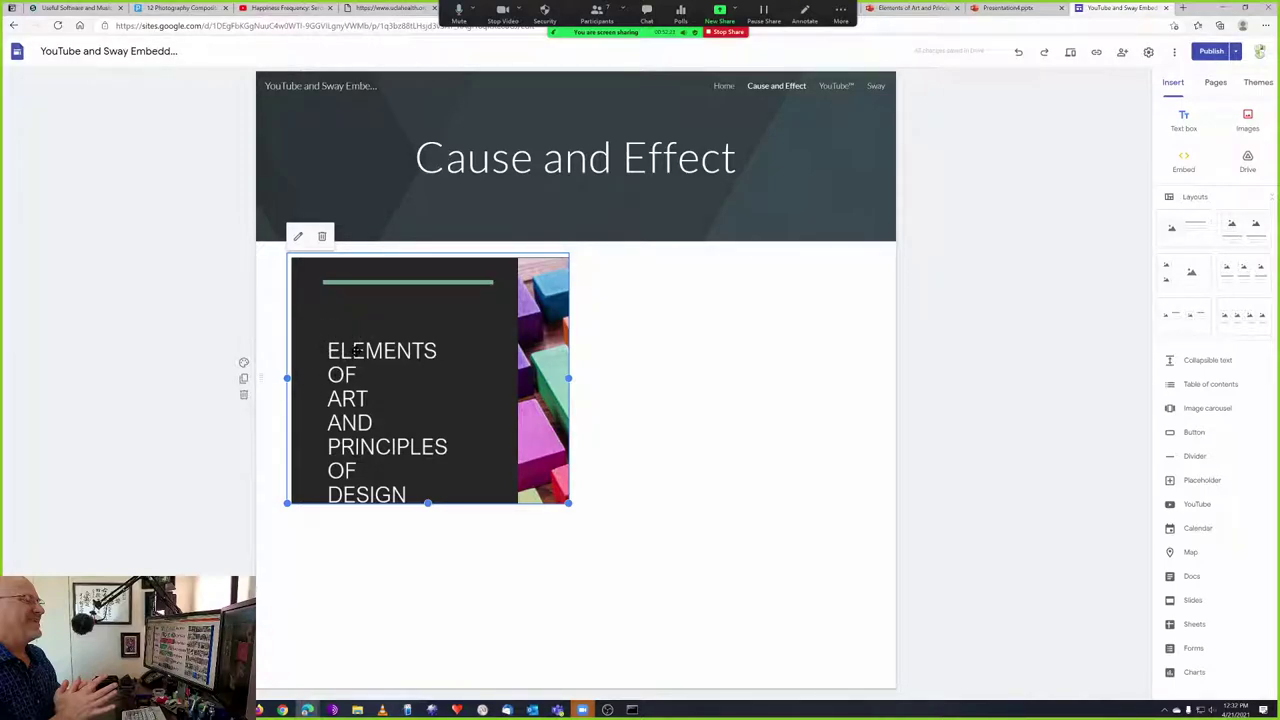
# Enlarge the slideshow embed to nearly full page width and position it beneath the Cause and Effect title.
pyautogui.moveTo(357, 352); pyautogui.dragTo(356, 350)
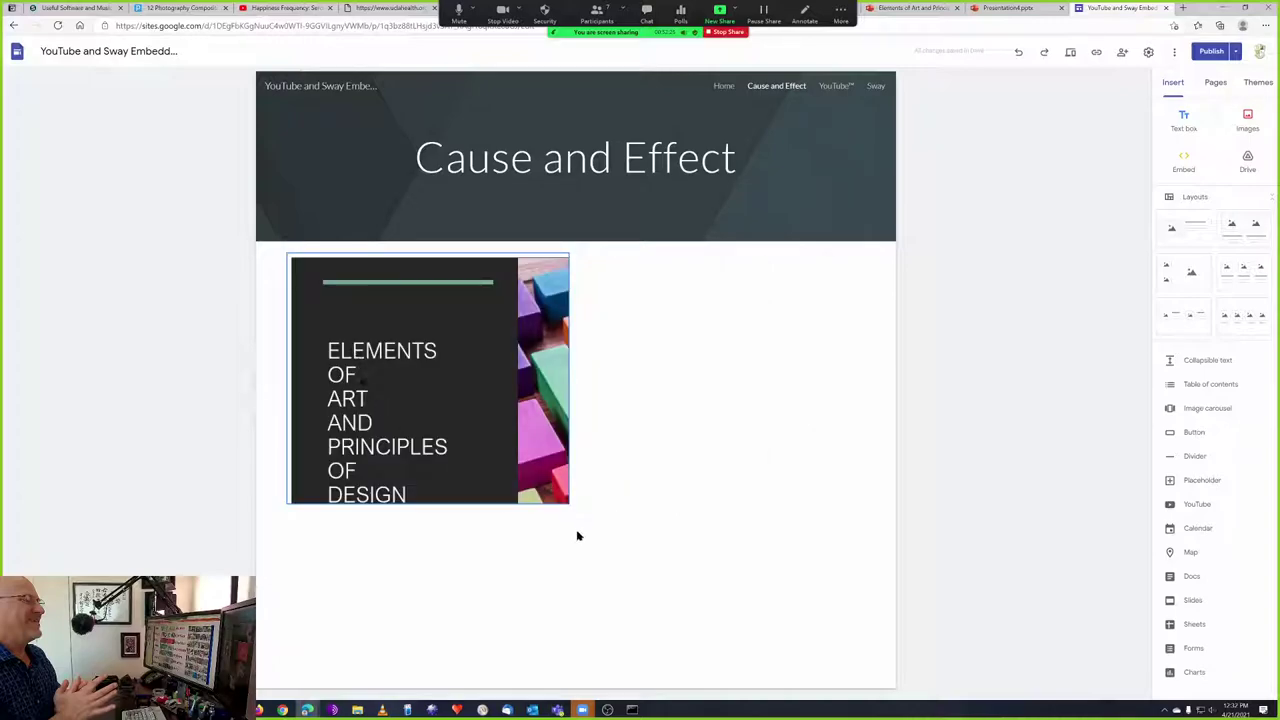
pyautogui.click(553, 478)
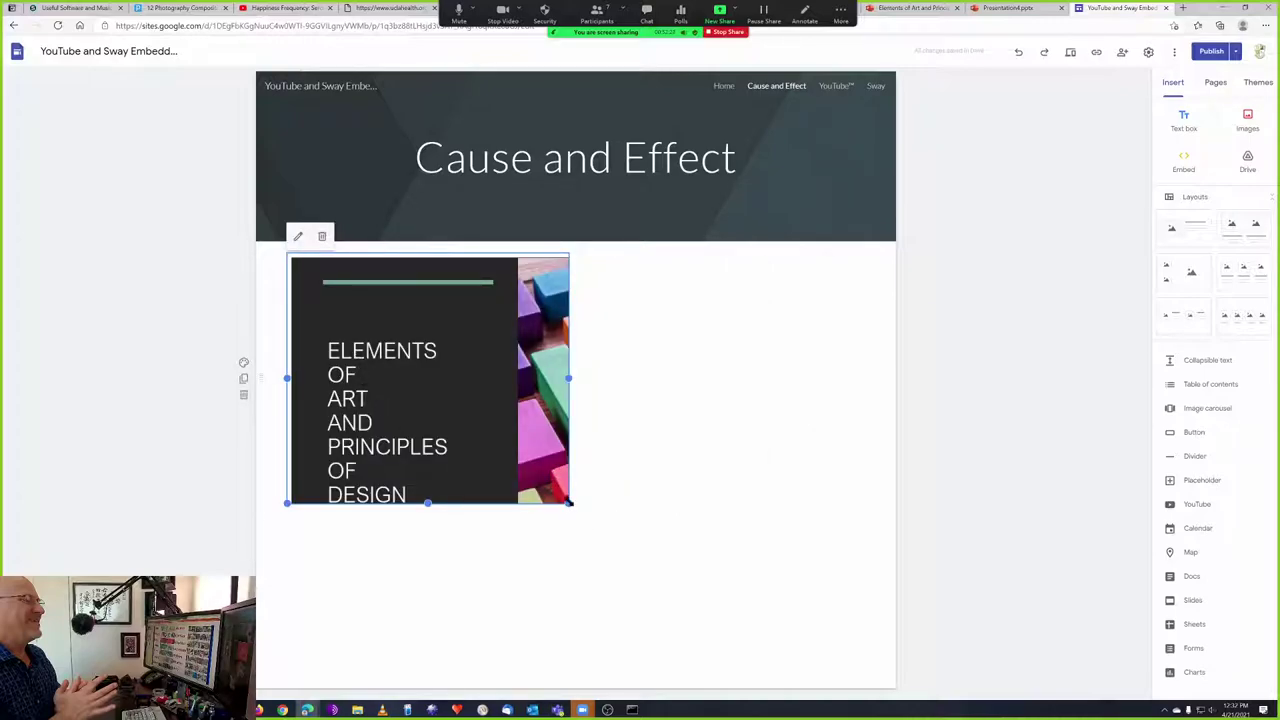
pyautogui.moveTo(569, 503); pyautogui.dragTo(925, 634)
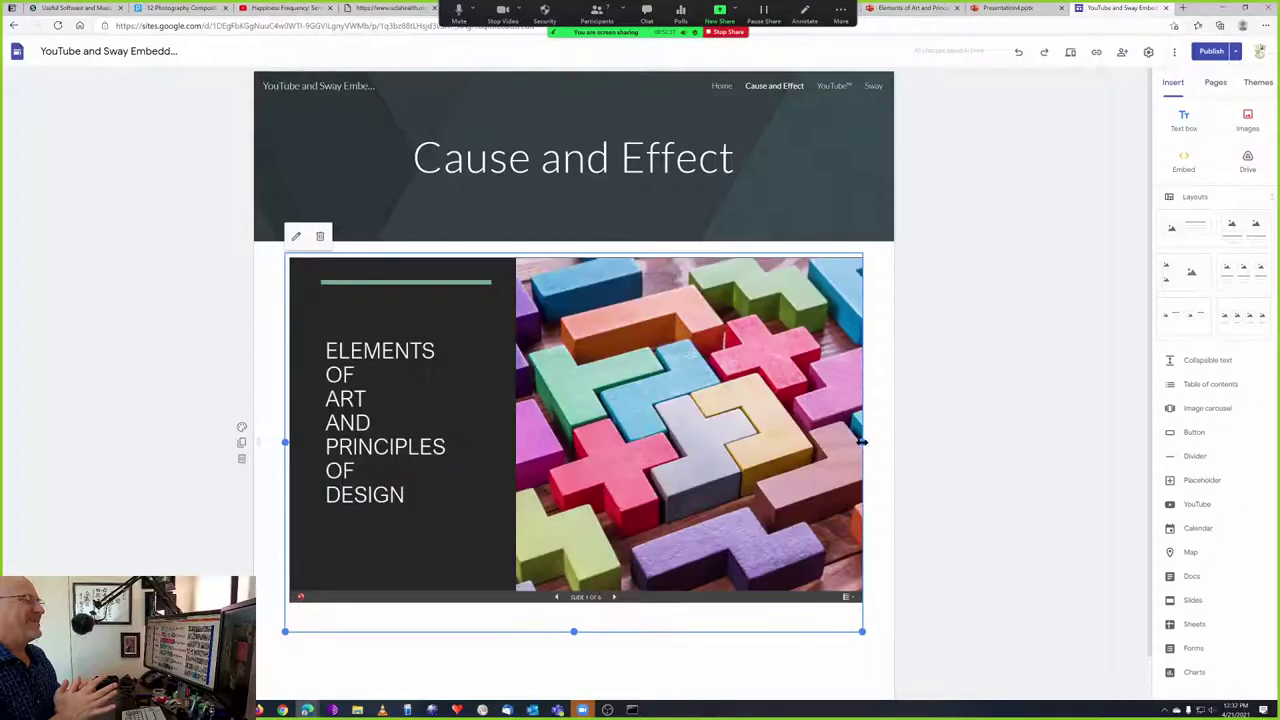
pyautogui.moveTo(861, 441); pyautogui.dragTo(894, 451)
pyautogui.moveTo(425, 446); pyautogui.dragTo(250, 412)
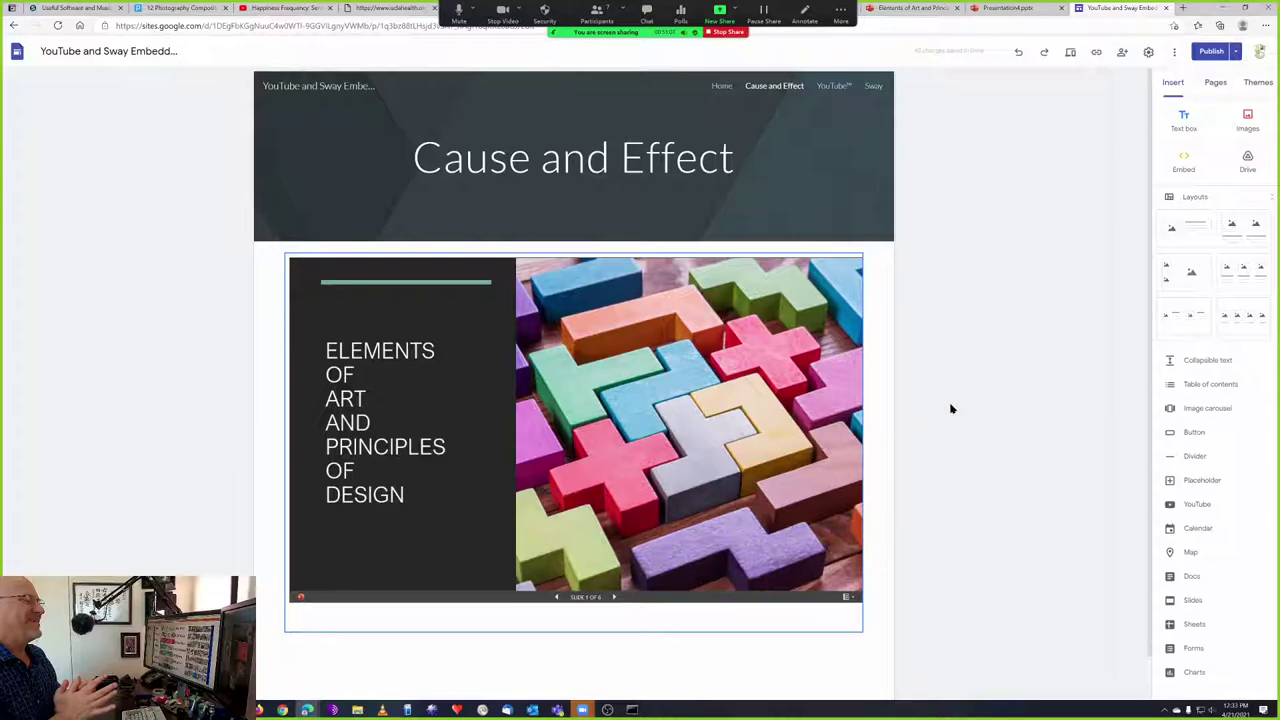
pyautogui.click(1071, 52)
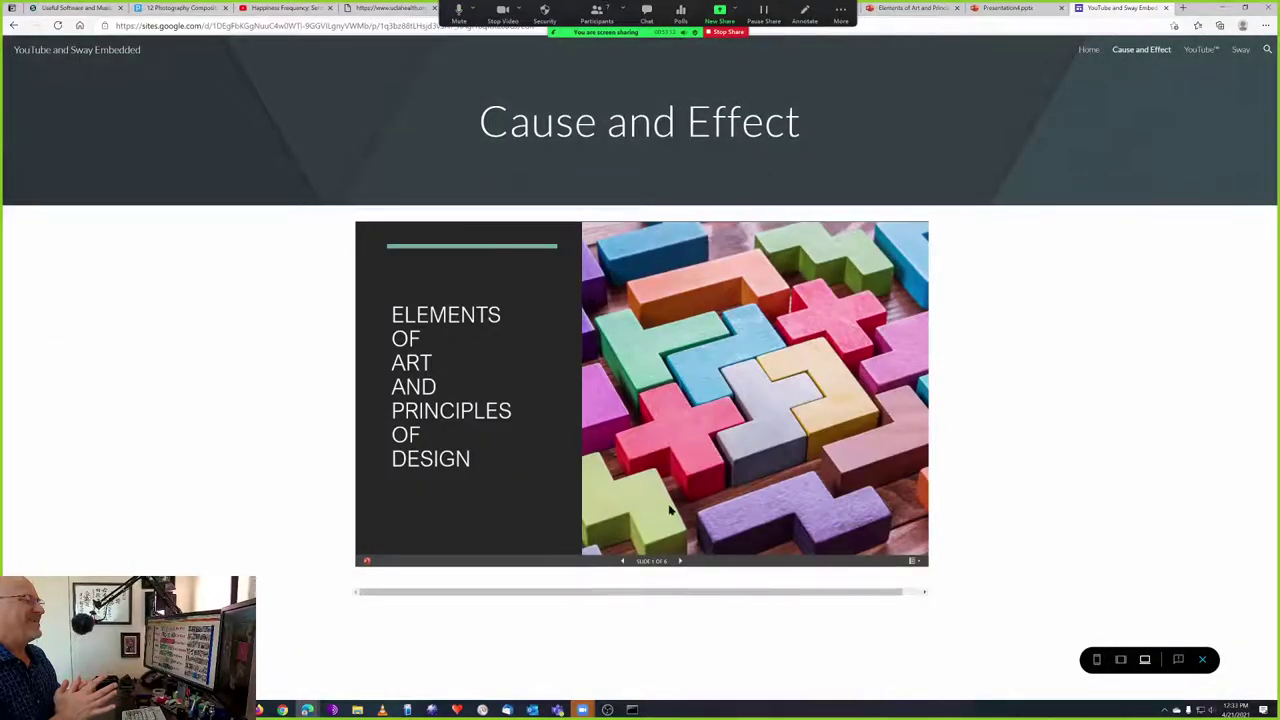
pyautogui.click(679, 562)
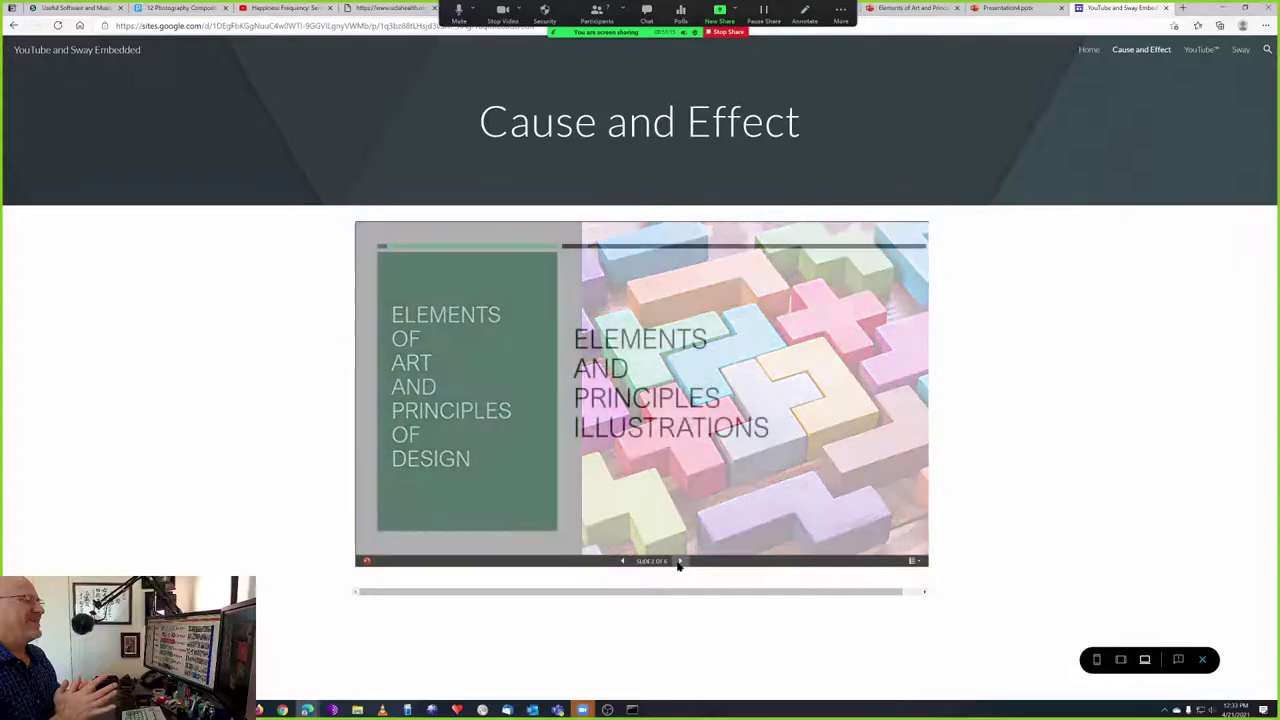
pyautogui.click(679, 562)
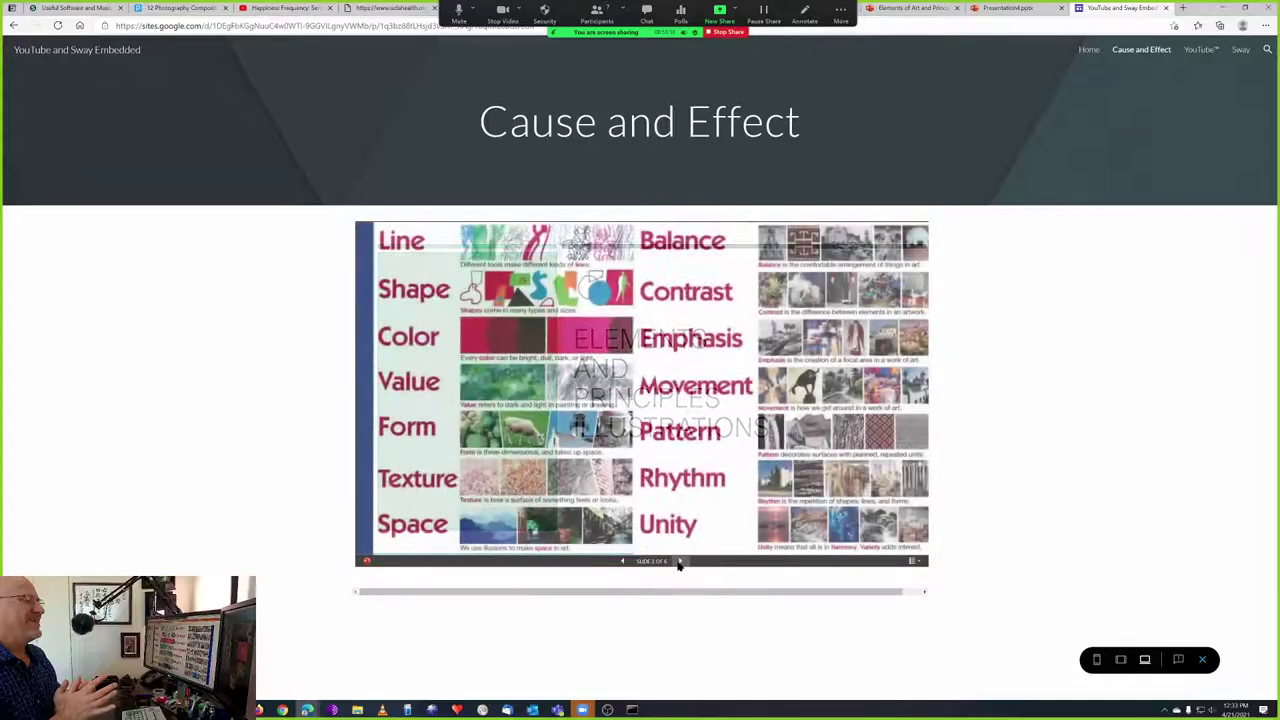
pyautogui.click(679, 562)
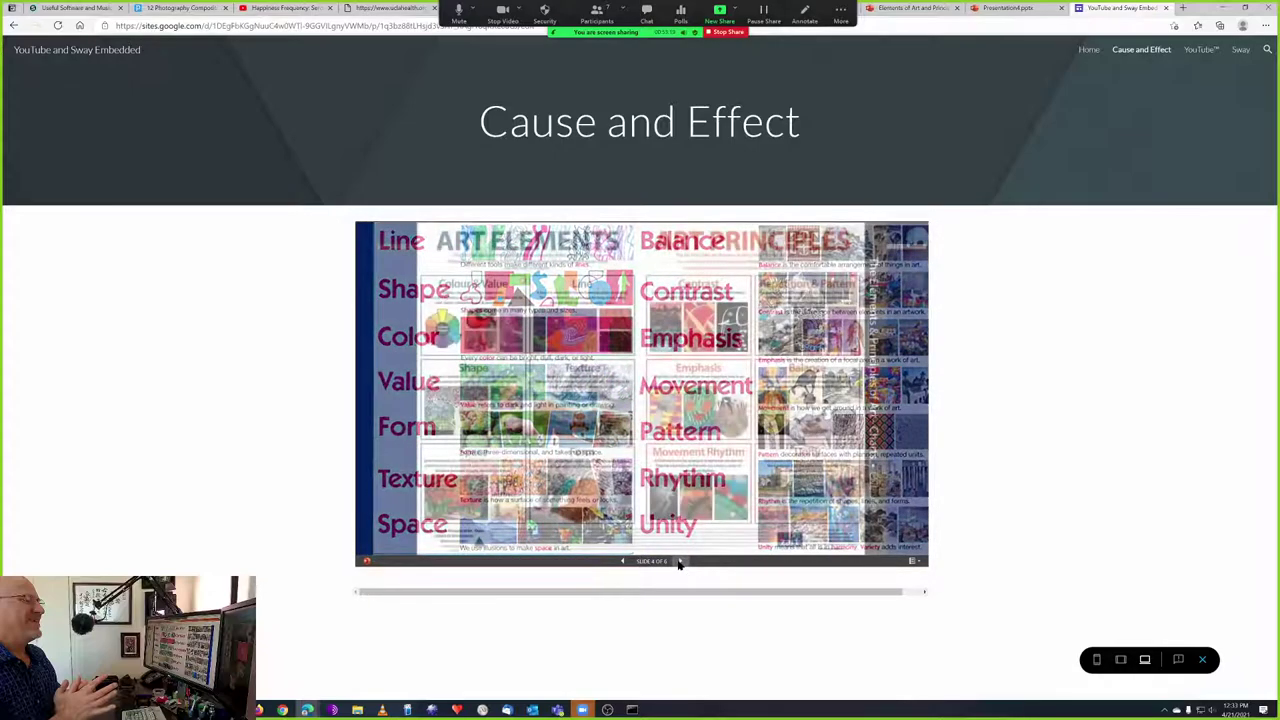
pyautogui.click(679, 562)
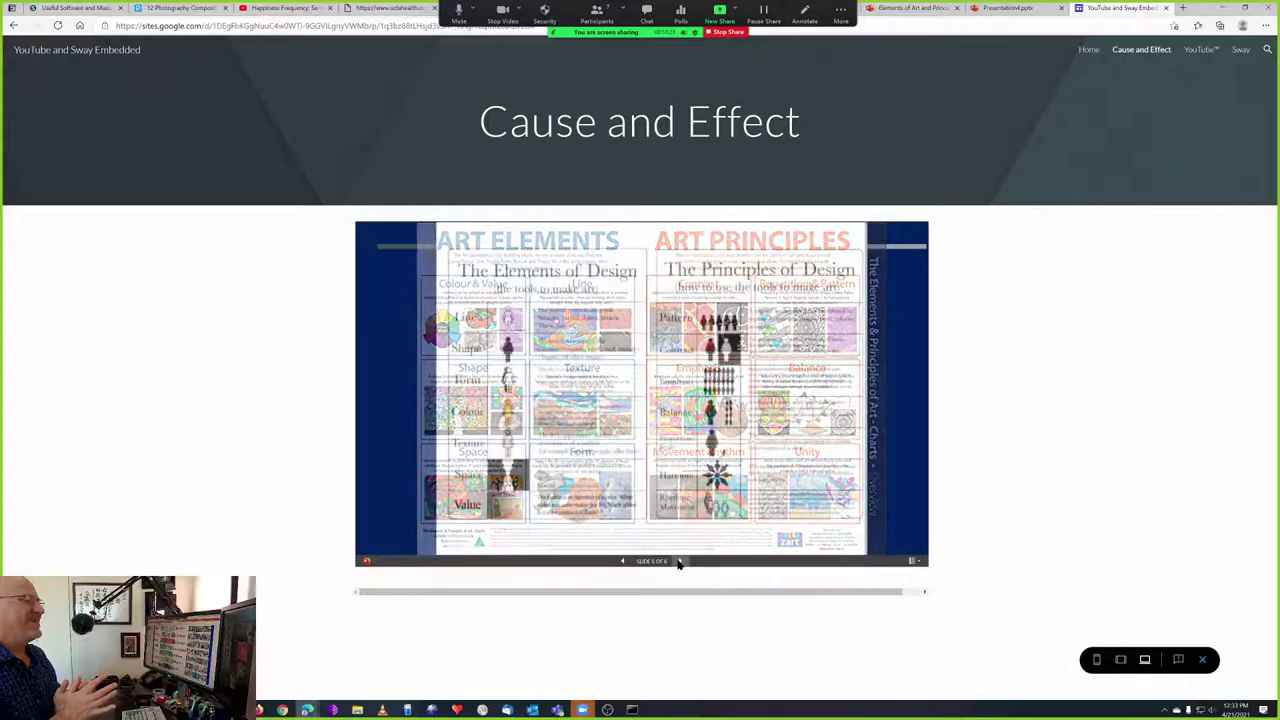
pyautogui.click(621, 562)
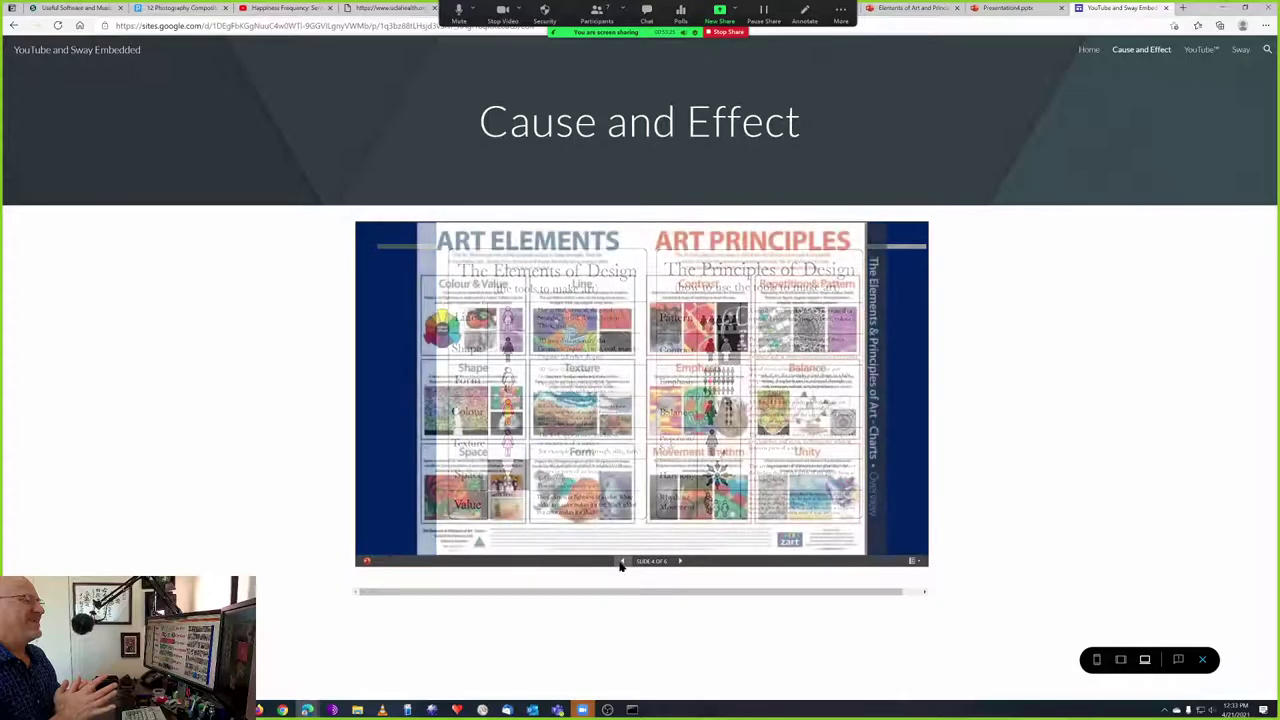
pyautogui.click(621, 562)
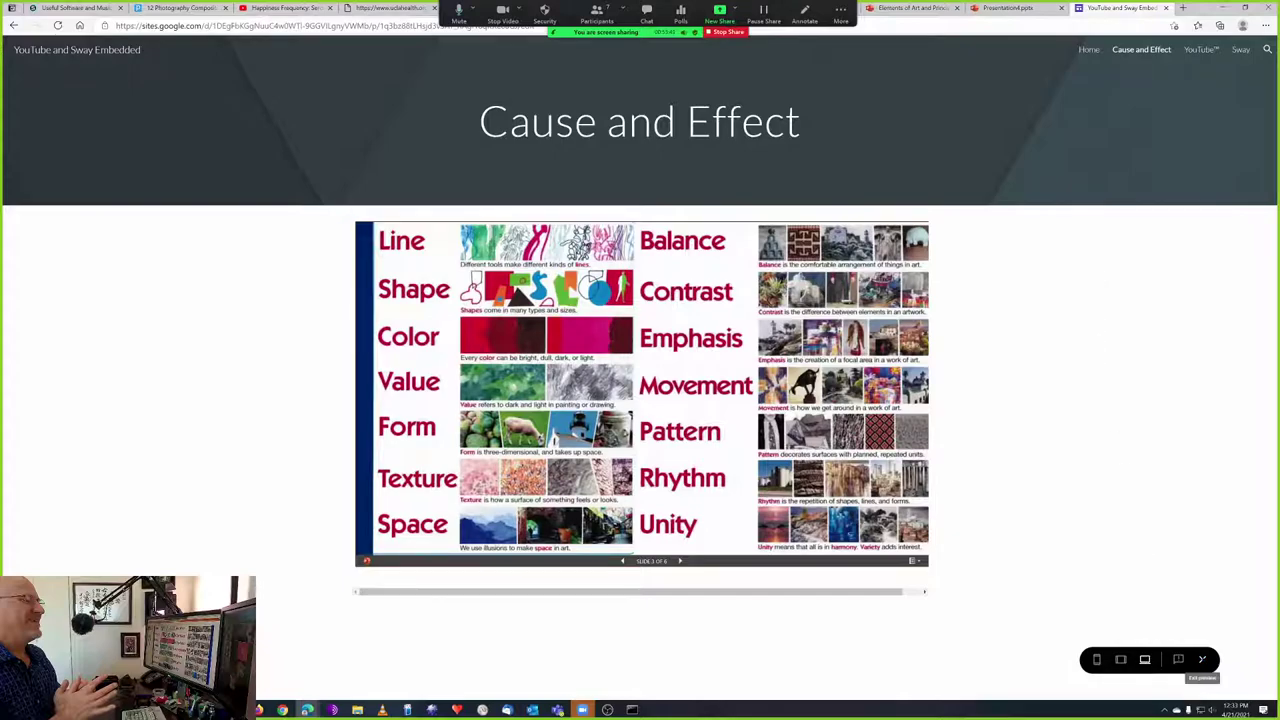
pyautogui.click(1202, 659)
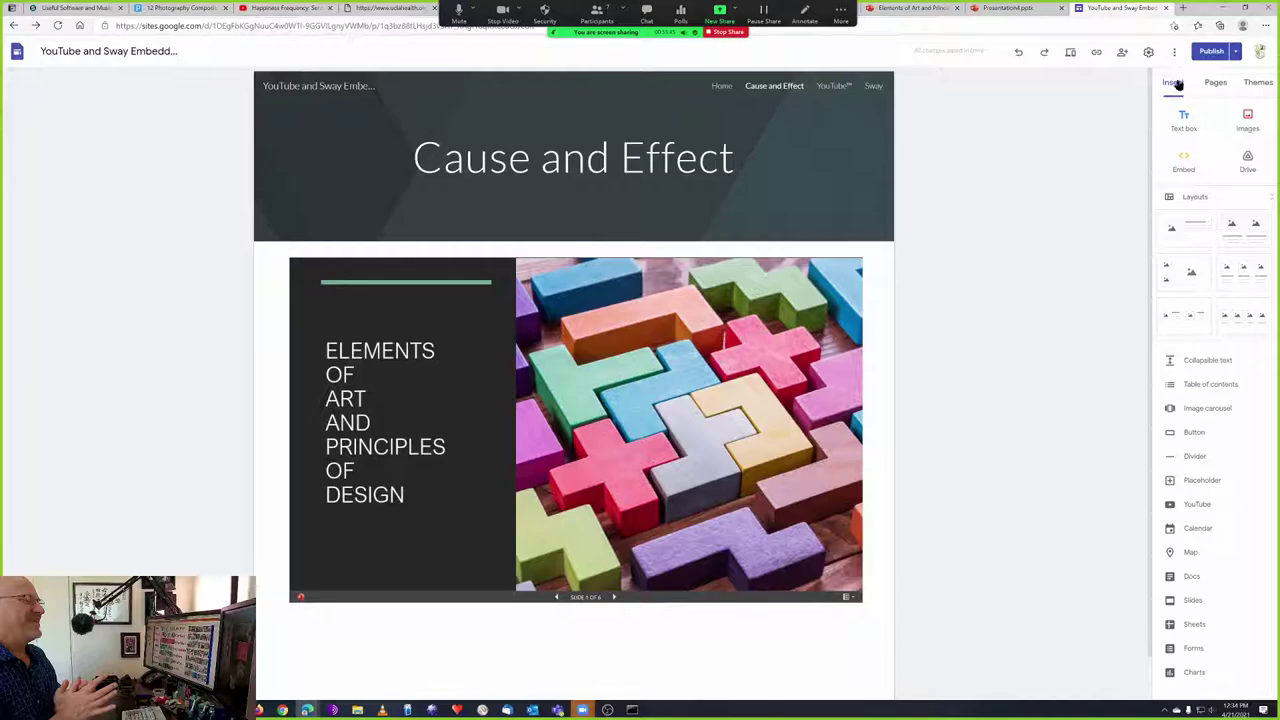
# Review the changes and publish the site, then go to the Home page.
pyautogui.click(1209, 52)
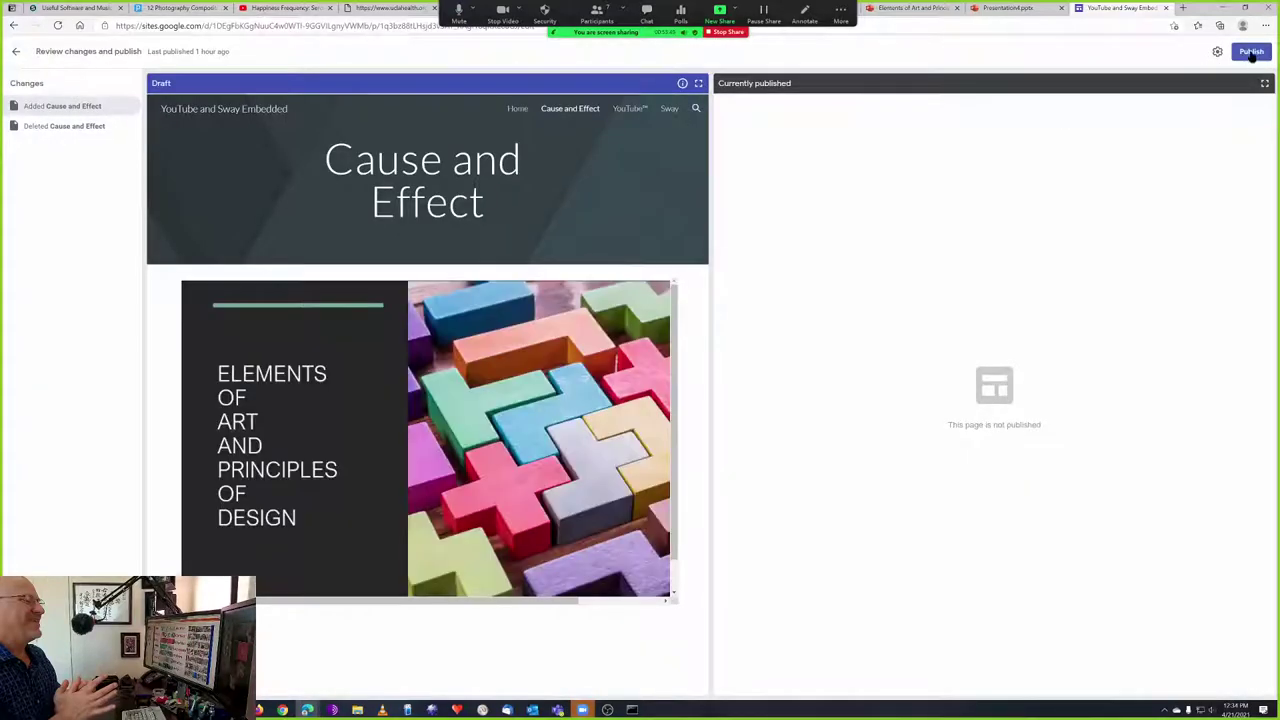
pyautogui.click(1252, 52)
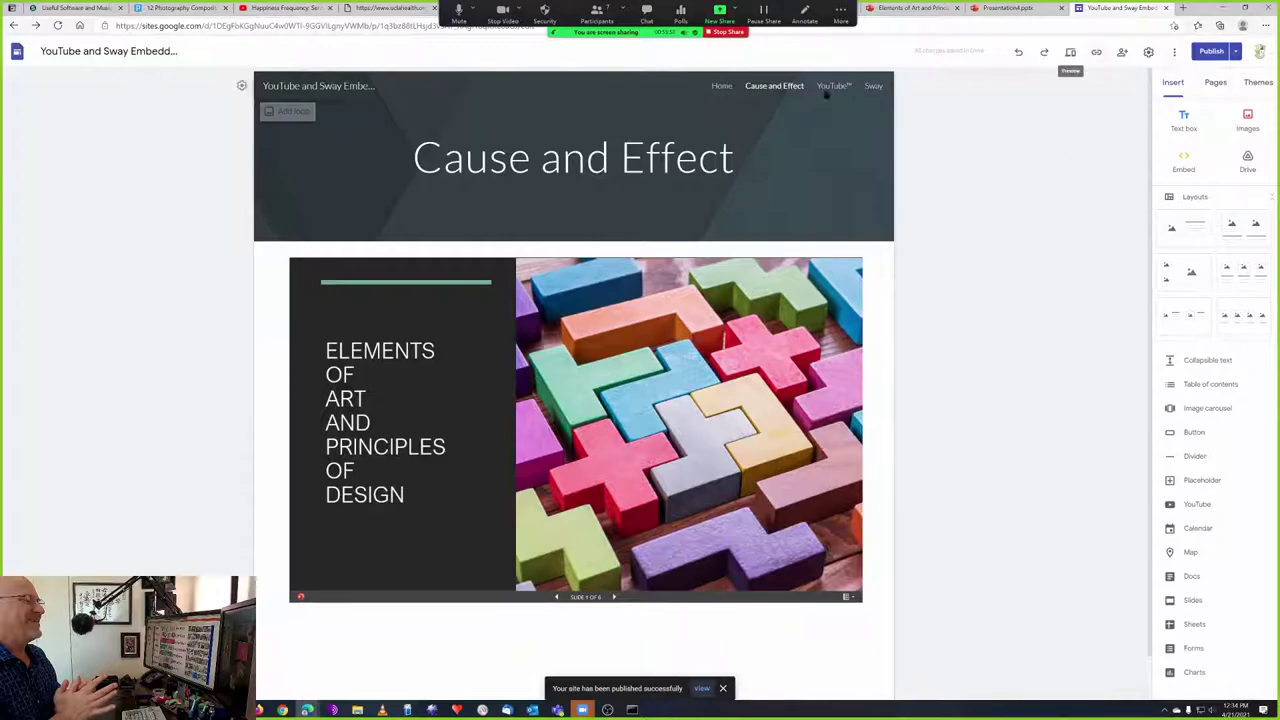
pyautogui.click(720, 86)
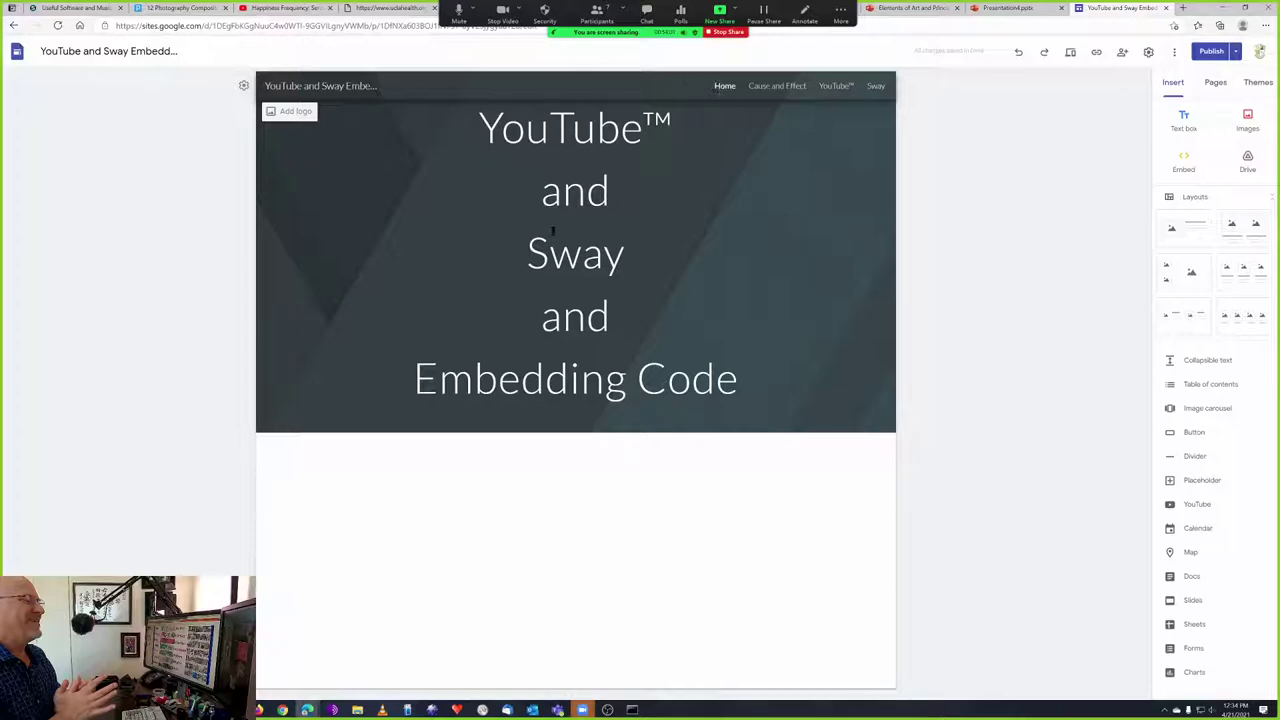
# View the published links for the site and the Cause and Effect page.
pyautogui.click(1095, 52)
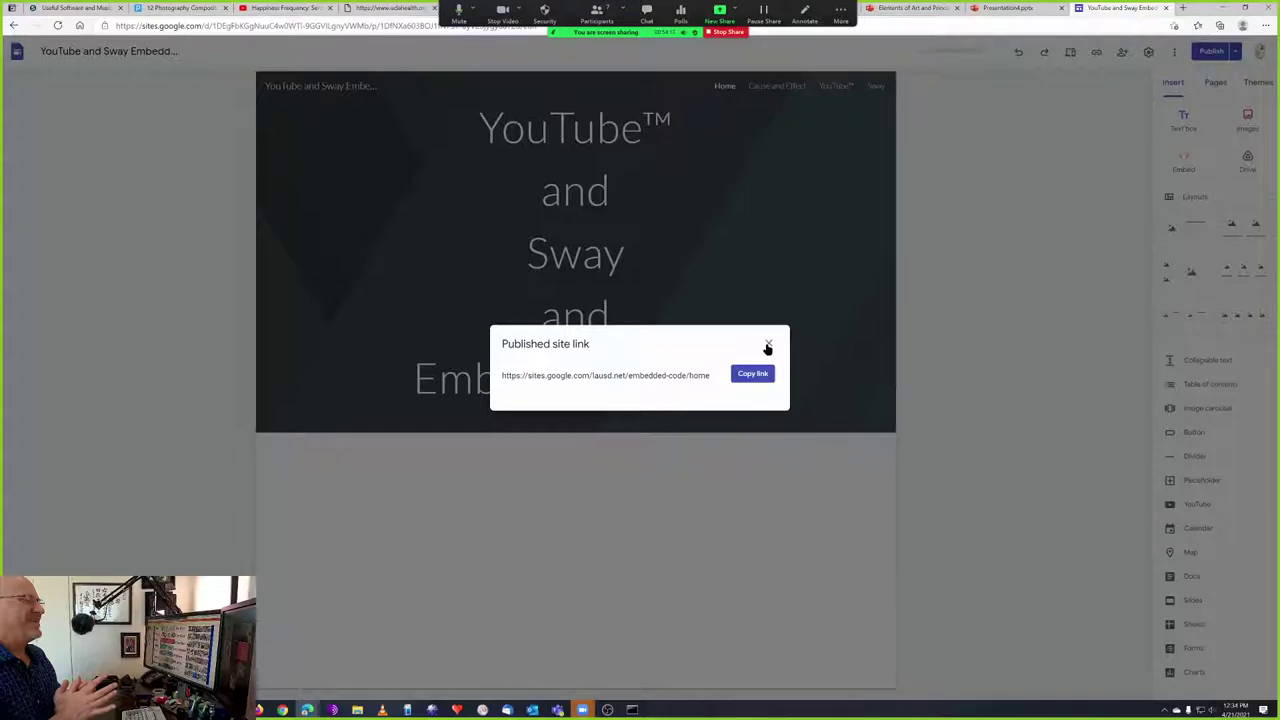
pyautogui.click(769, 345)
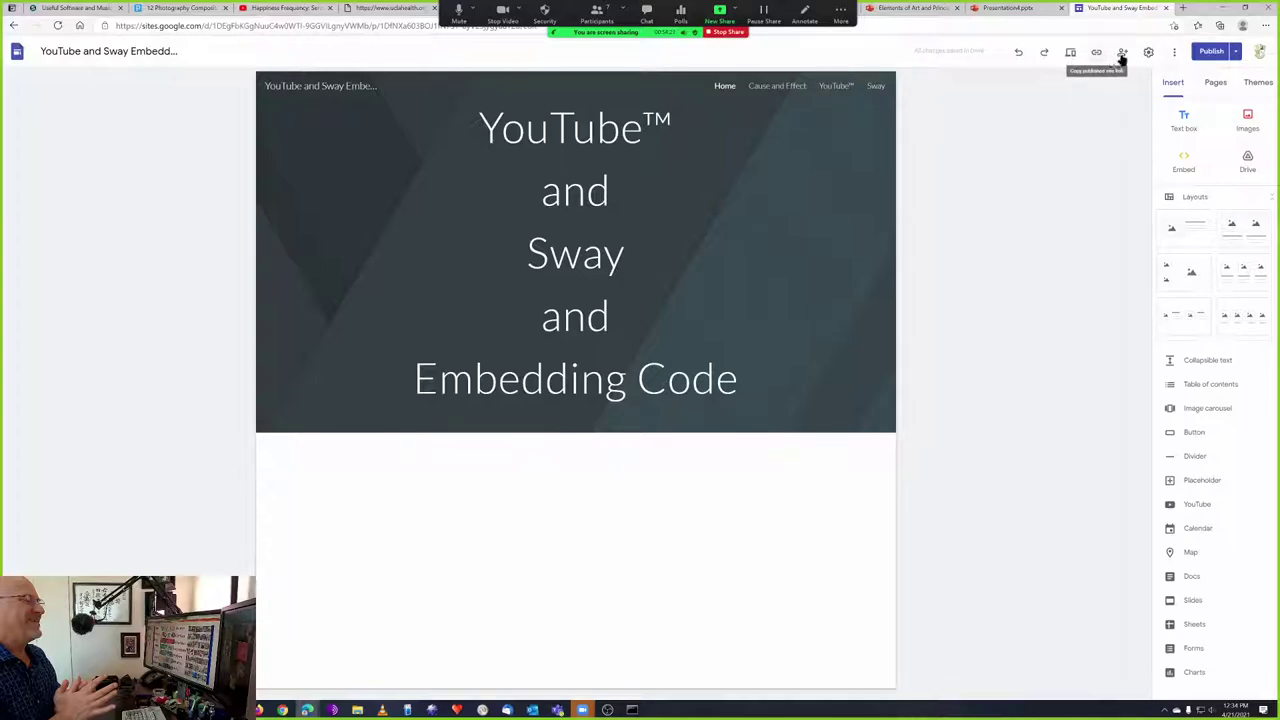
pyautogui.click(772, 87)
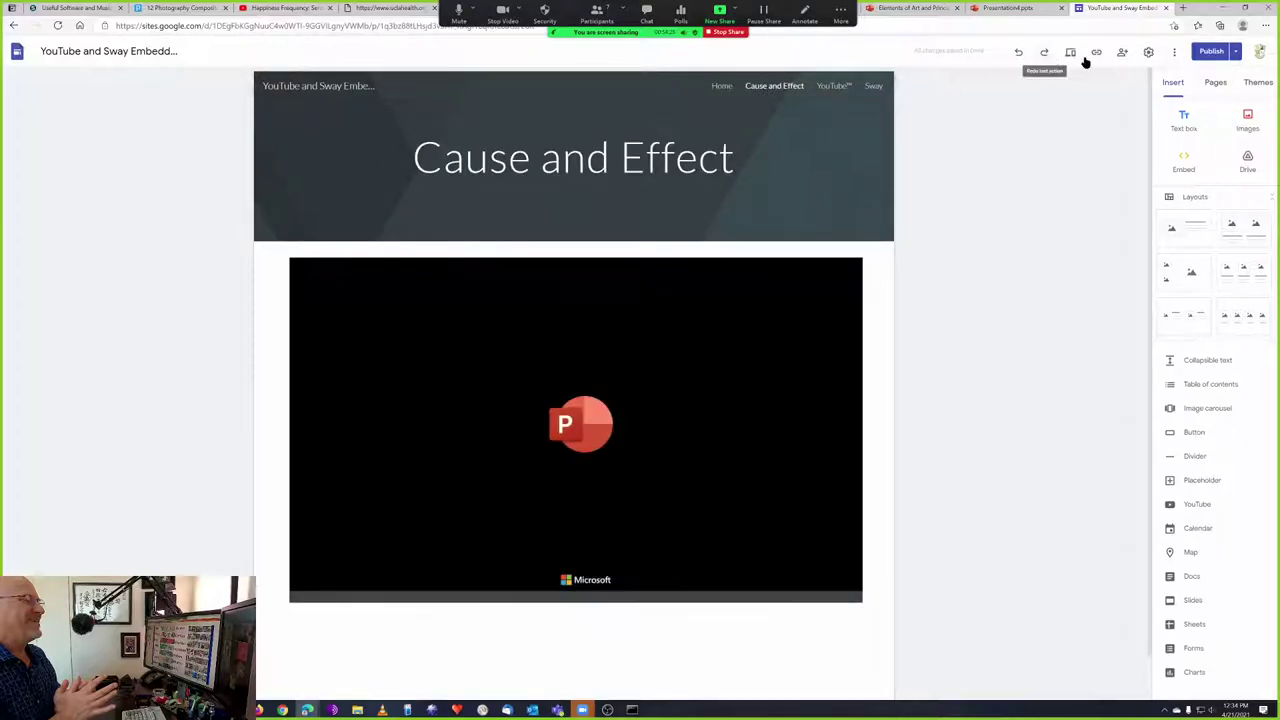
pyautogui.click(1096, 52)
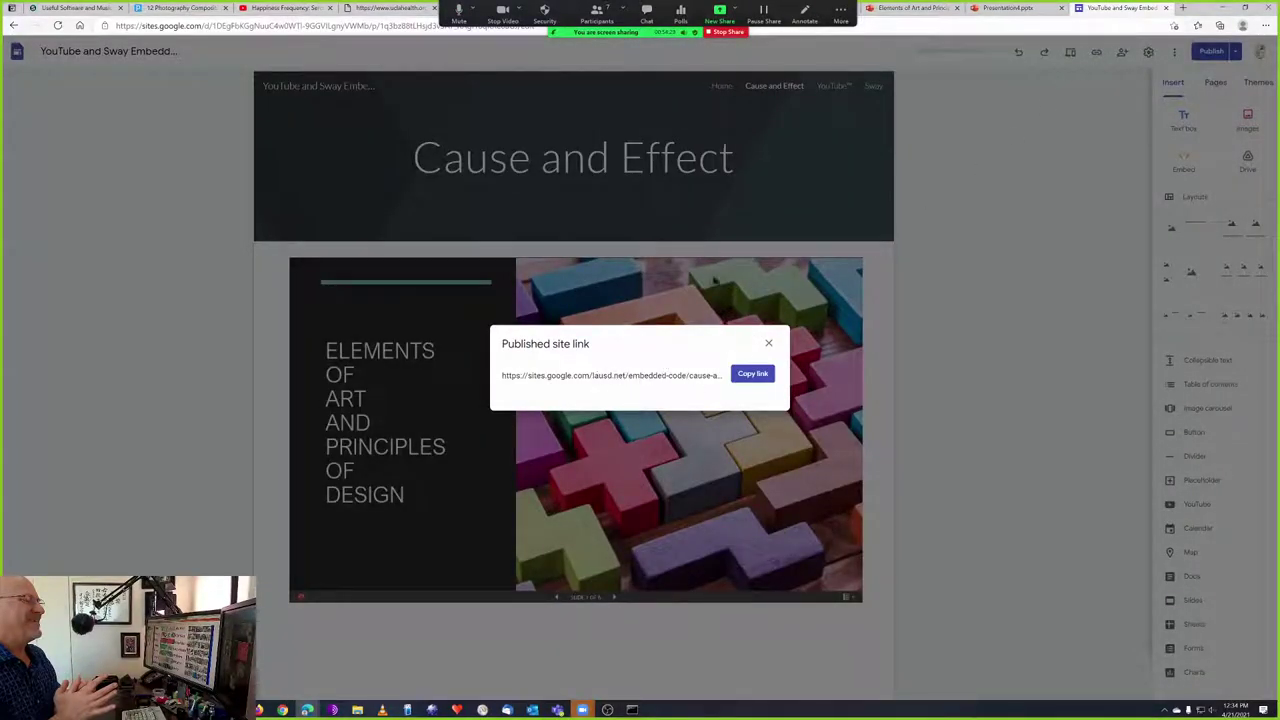
pyautogui.click(800, 332)
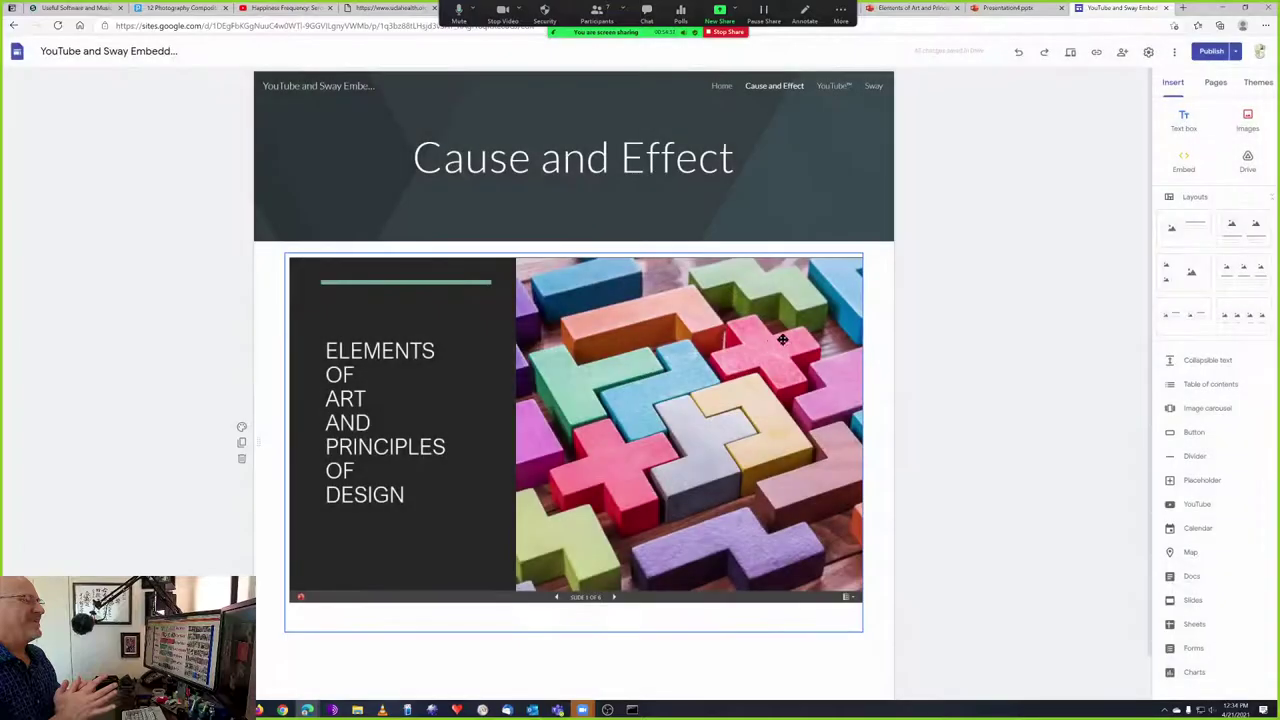
# Copy the Home page's published site link to the clipboard.
pyautogui.click(719, 87)
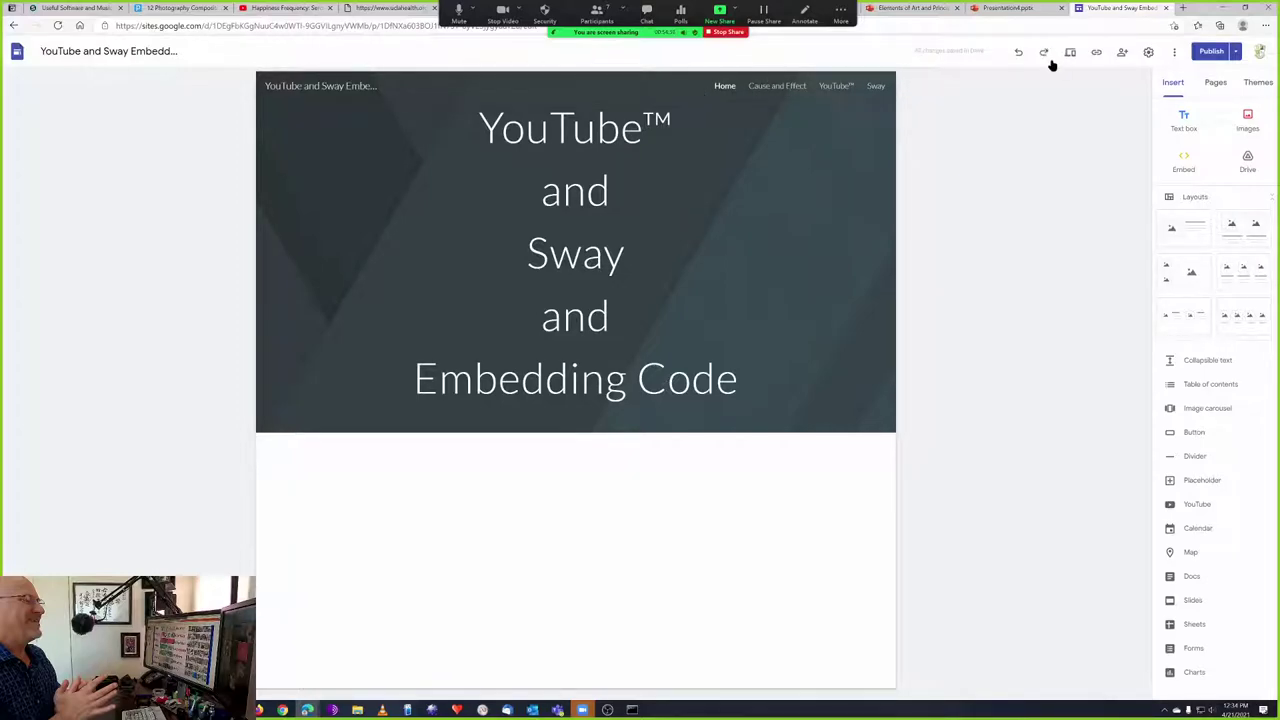
pyautogui.click(1098, 53)
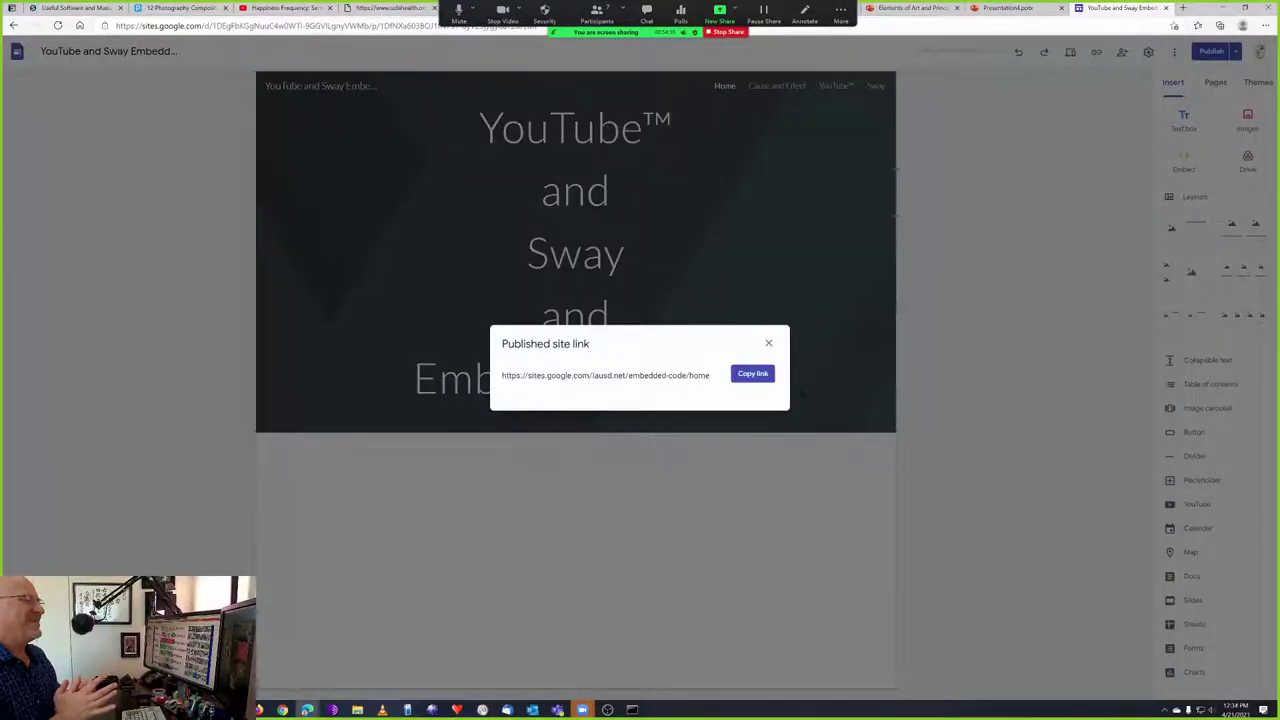
pyautogui.click(752, 373)
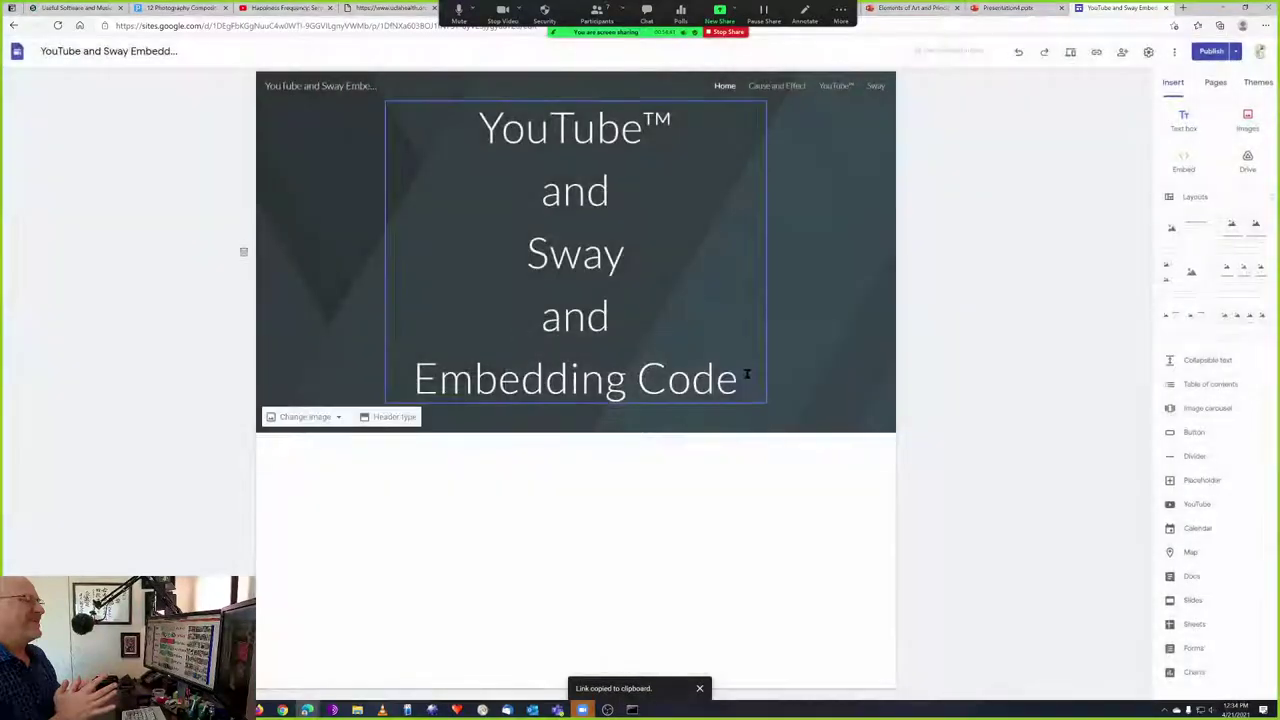